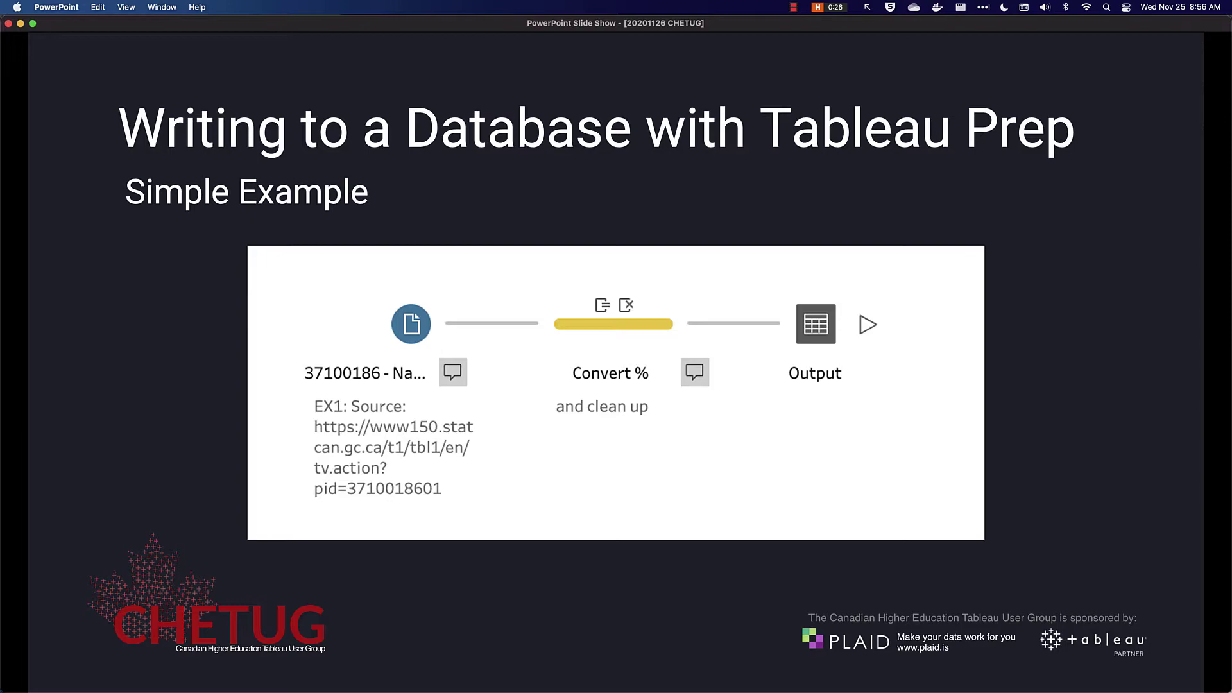
# Switch from the writing-to-a-database slide show to Tableau Prep Builder's start page
pyautogui.press('super+Tab')
pyautogui.press('super+Tab')
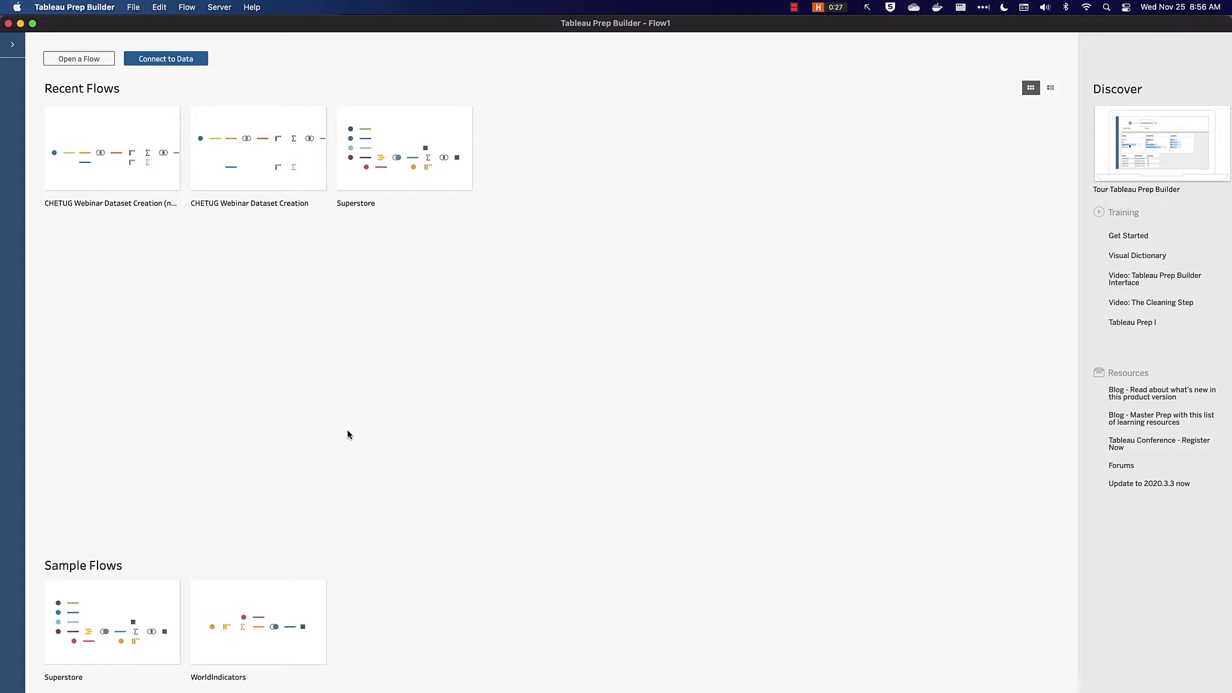
# Drag 37100186.csv from Finder onto the Tableau Prep canvas as the flow's input
pyautogui.press('super+Tab')
pyautogui.click(63, 115)
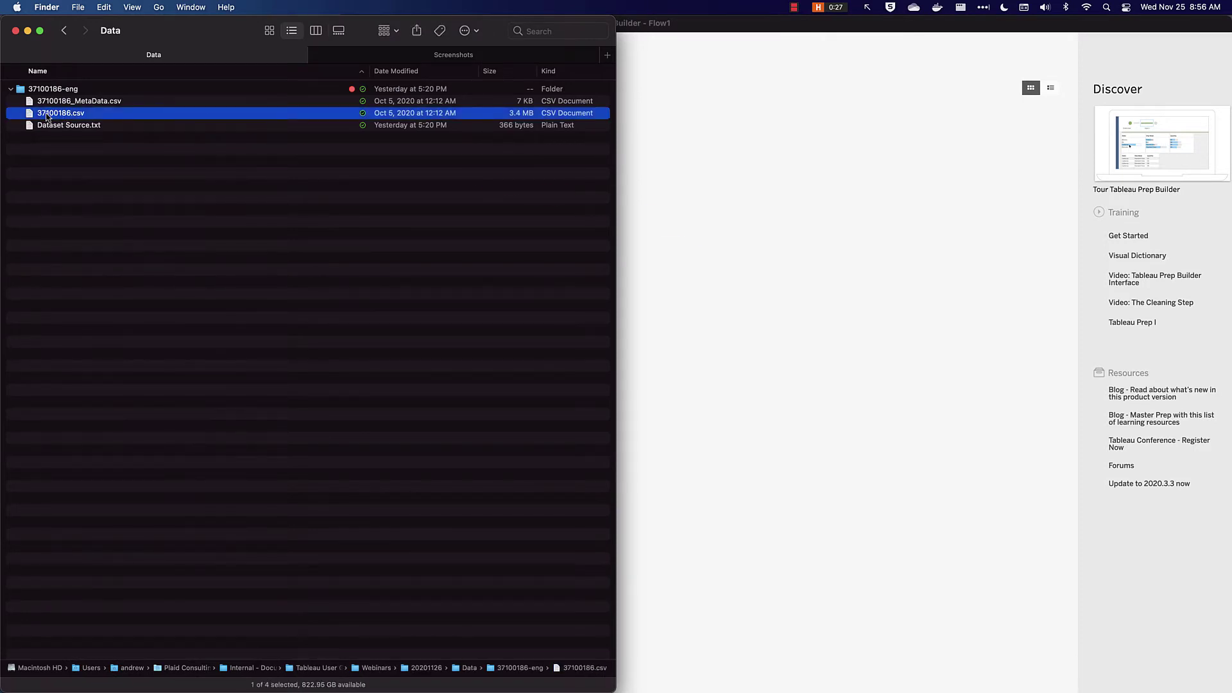
pyautogui.moveTo(46, 116)
pyautogui.mouseDown()
pyautogui.moveTo(616, 145)
pyautogui.moveTo(800, 169)
pyautogui.mouseUp()
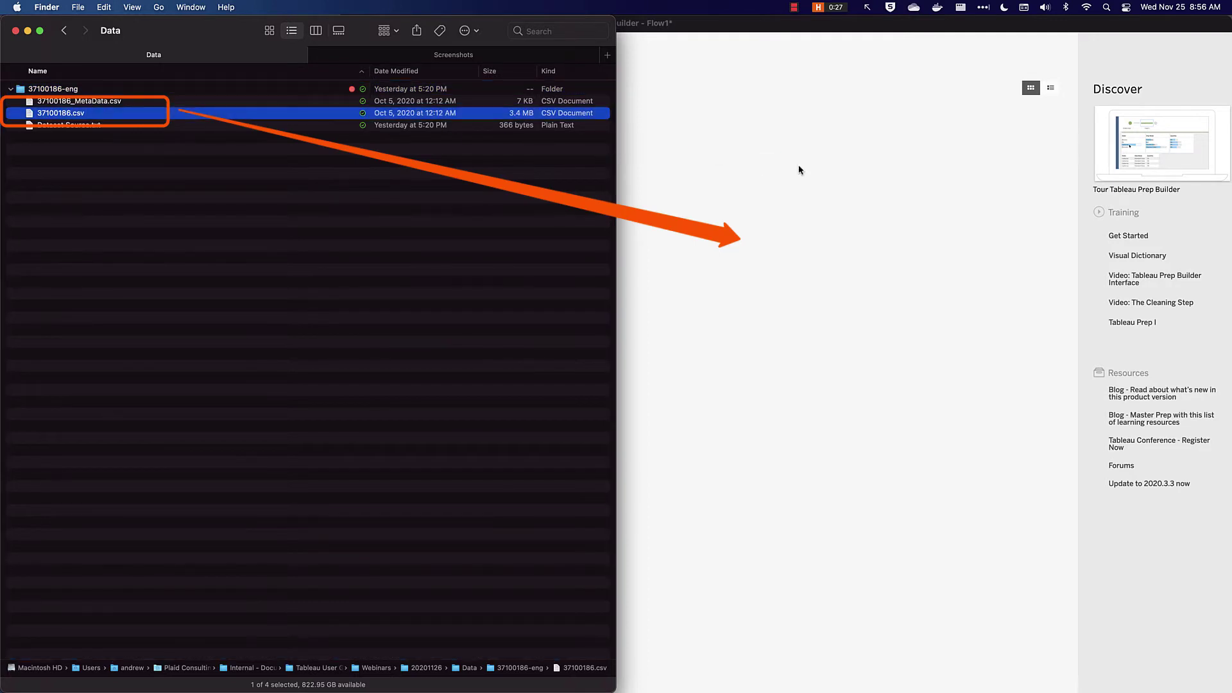
pyautogui.click(799, 170)
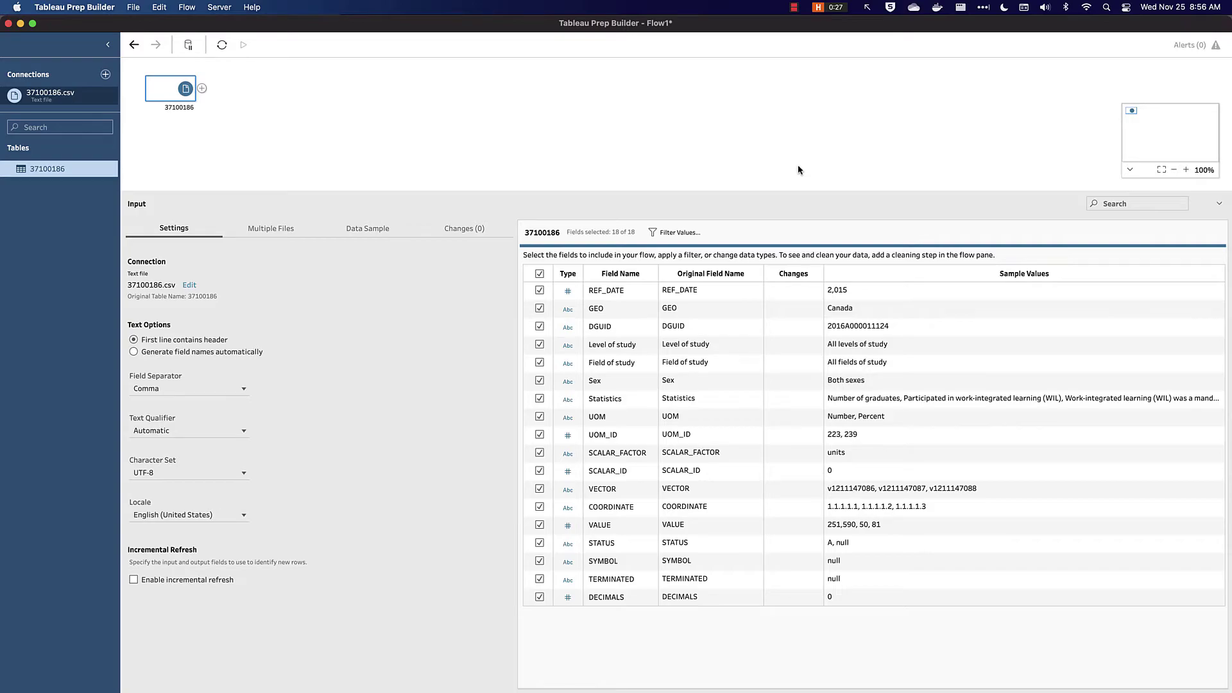
pyautogui.press('super+Tab')
pyautogui.press('Right')
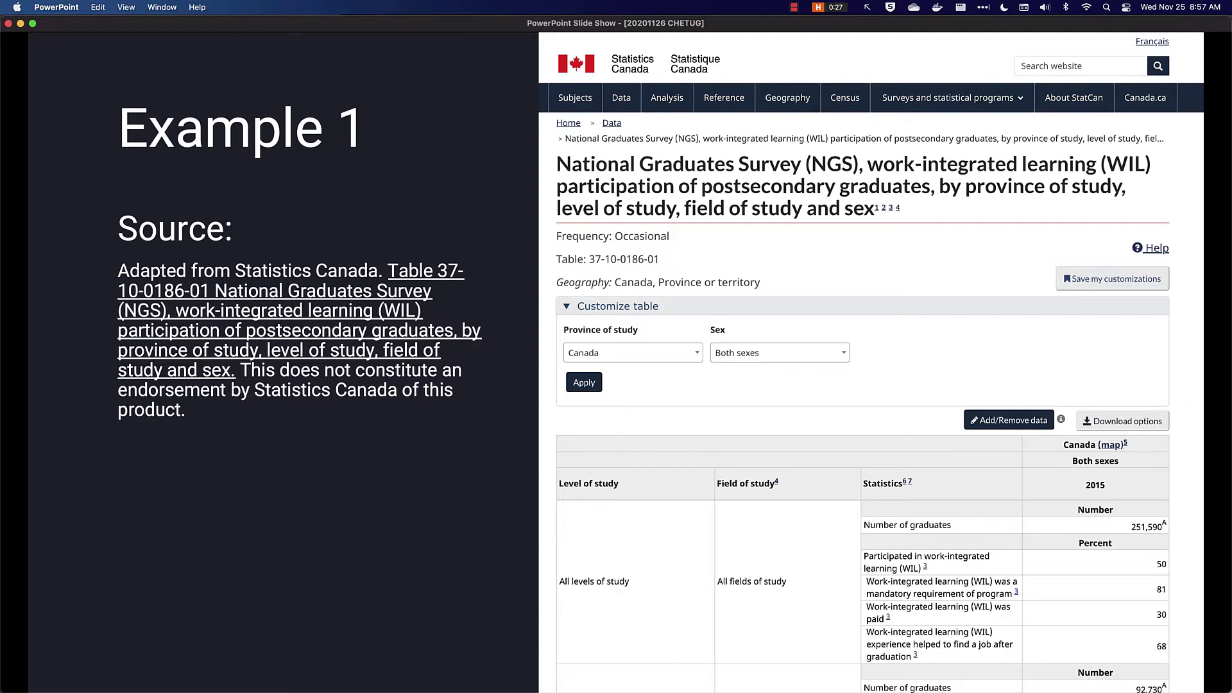
# Return from the slide show to the 37100186.csv input step in Tableau Prep Builder
pyautogui.press('super+Tab')
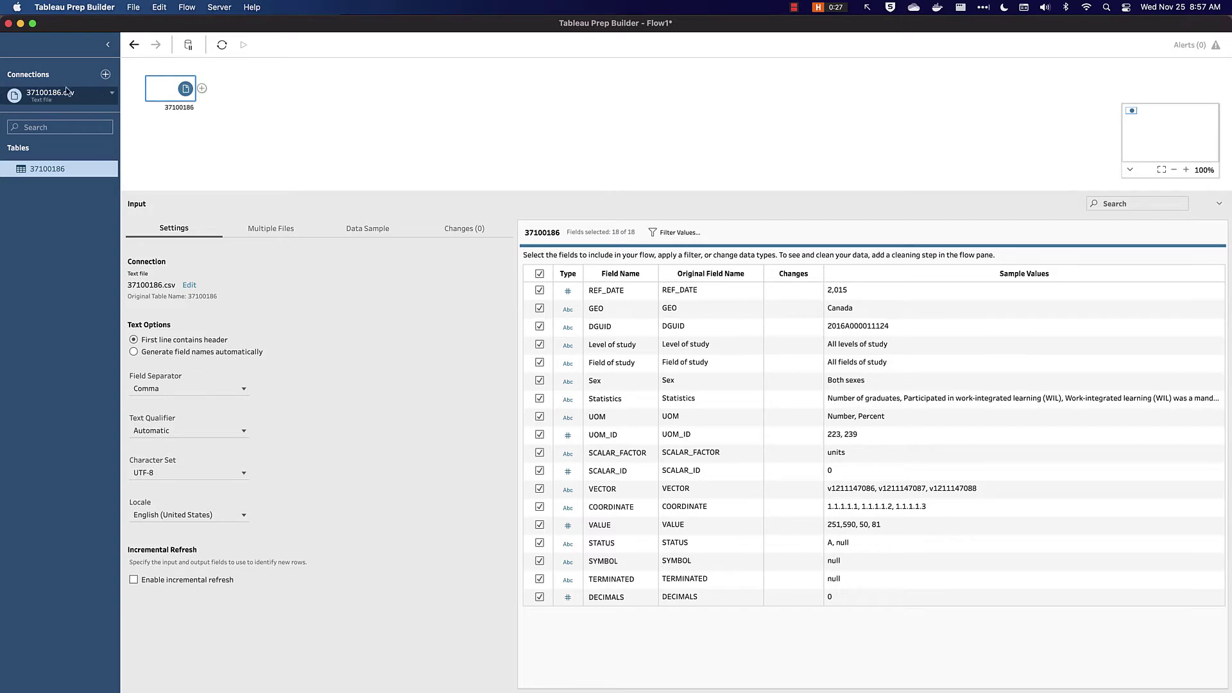
# Add a clean step after the 37100186 input and rename it 'Convert %'
pyautogui.click(201, 88)
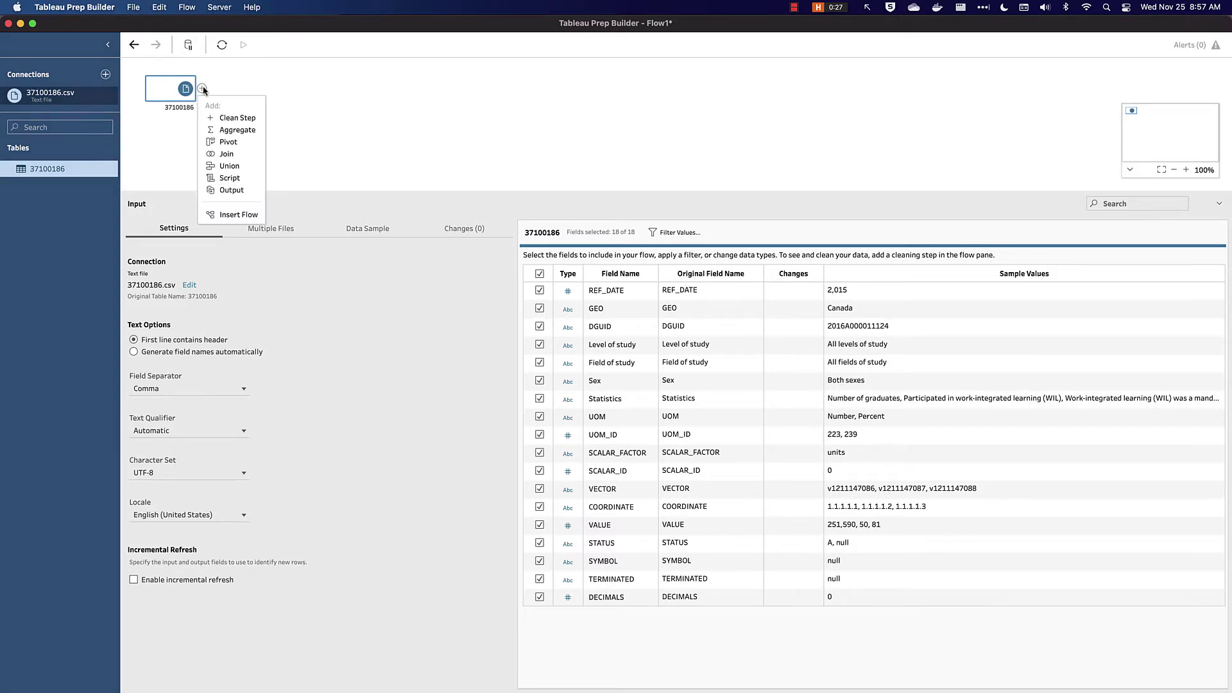
pyautogui.click(252, 119)
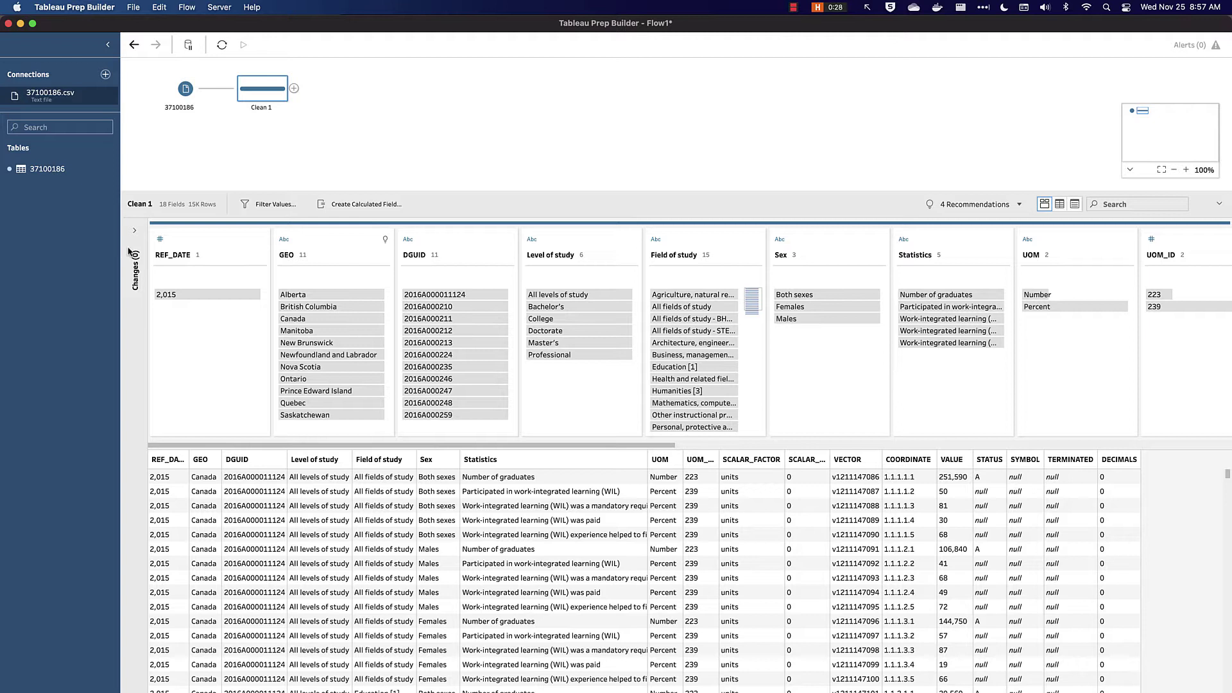
pyautogui.doubleClick(260, 107)
pyautogui.write('Convert %')
pyautogui.press('Return')
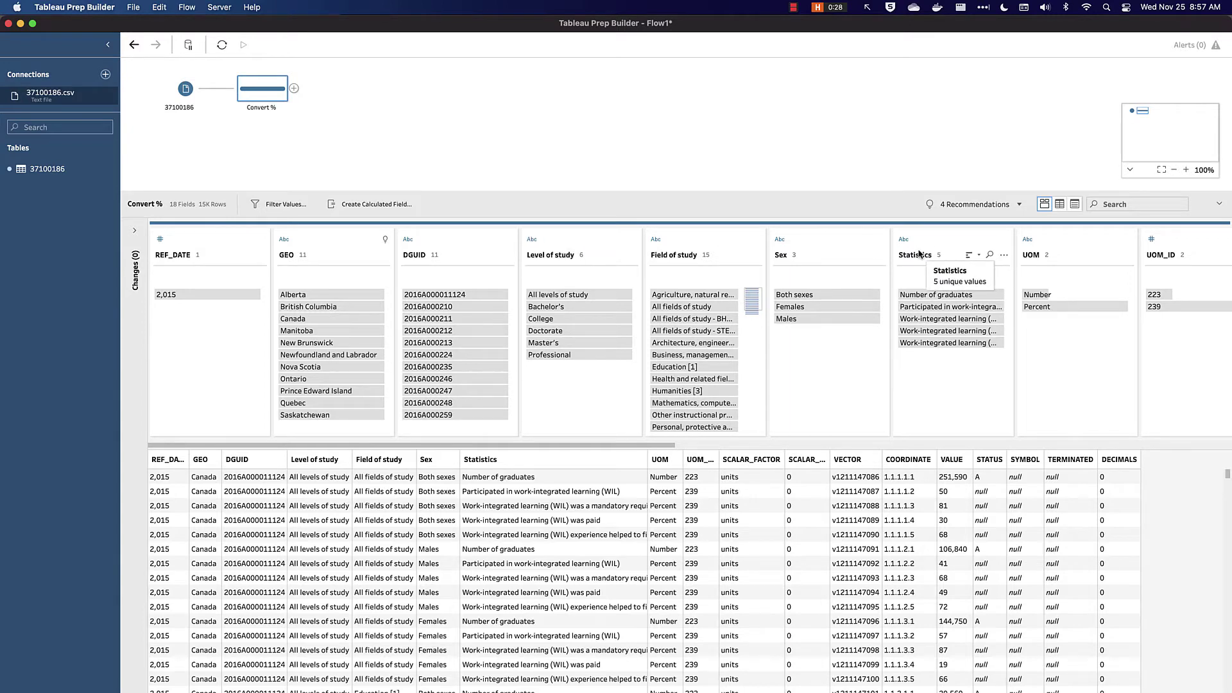
# Remove the SCALAR_FACTOR, SCALAR_ID, VECTOR and COORDINATE fields from Convert %
pyautogui.hscroll(3, 861, 248)
pyautogui.hscroll(15, 861, 248)
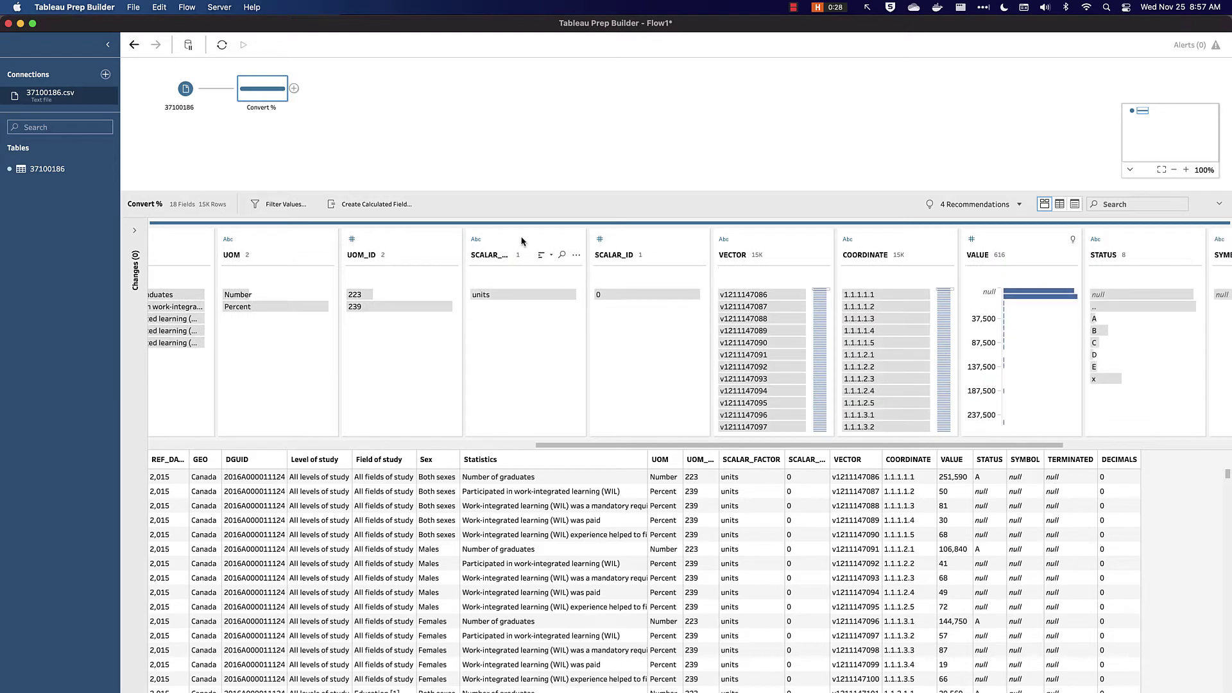
pyautogui.click(541, 244)
pyautogui.hscroll(2, 868, 272)
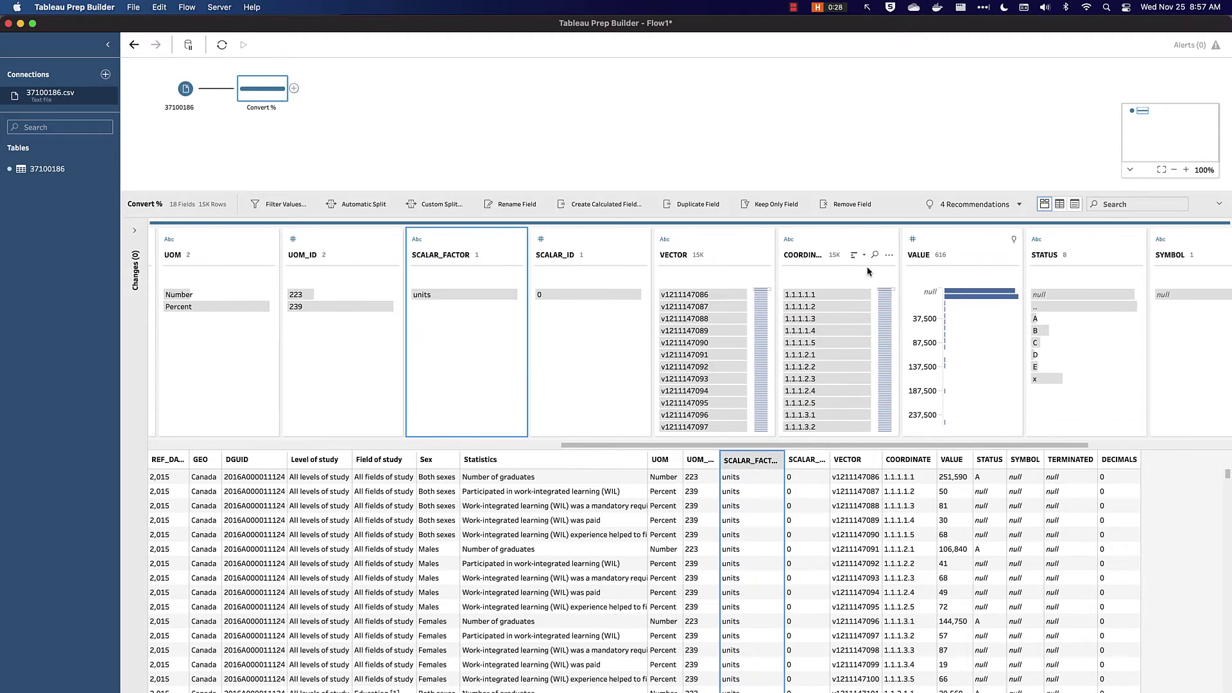
pyautogui.keyDown('shift'); pyautogui.click(822, 240); pyautogui.keyUp('shift')
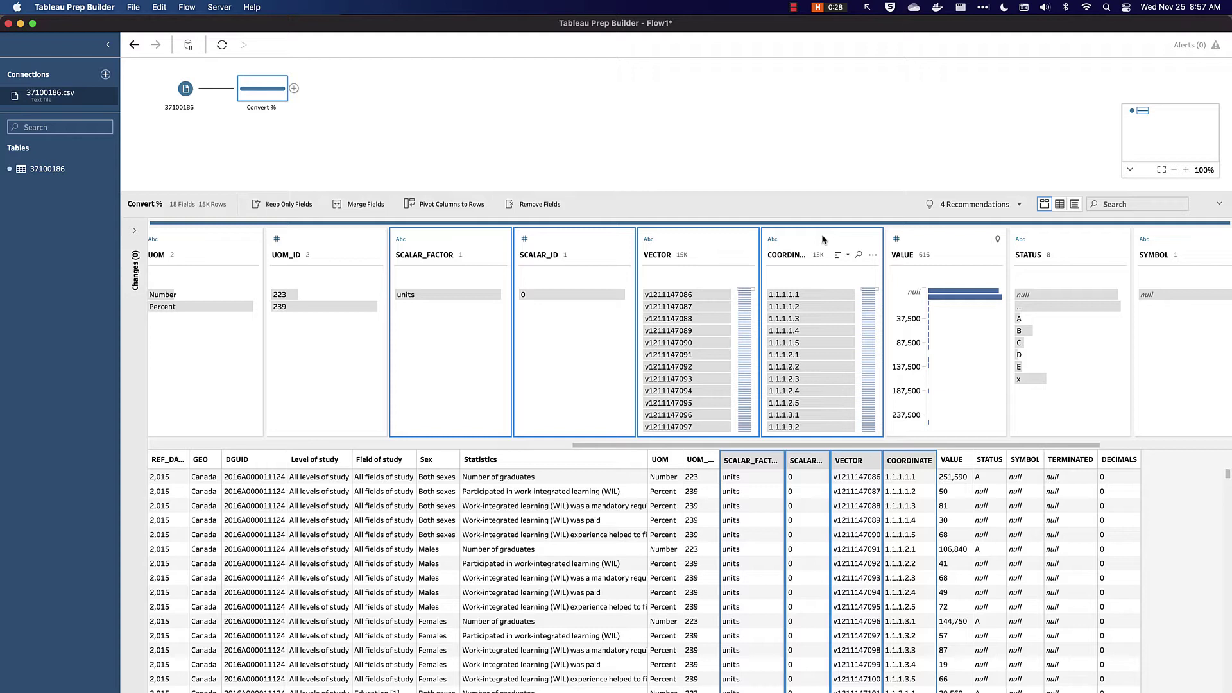
pyautogui.rightClick(823, 239)
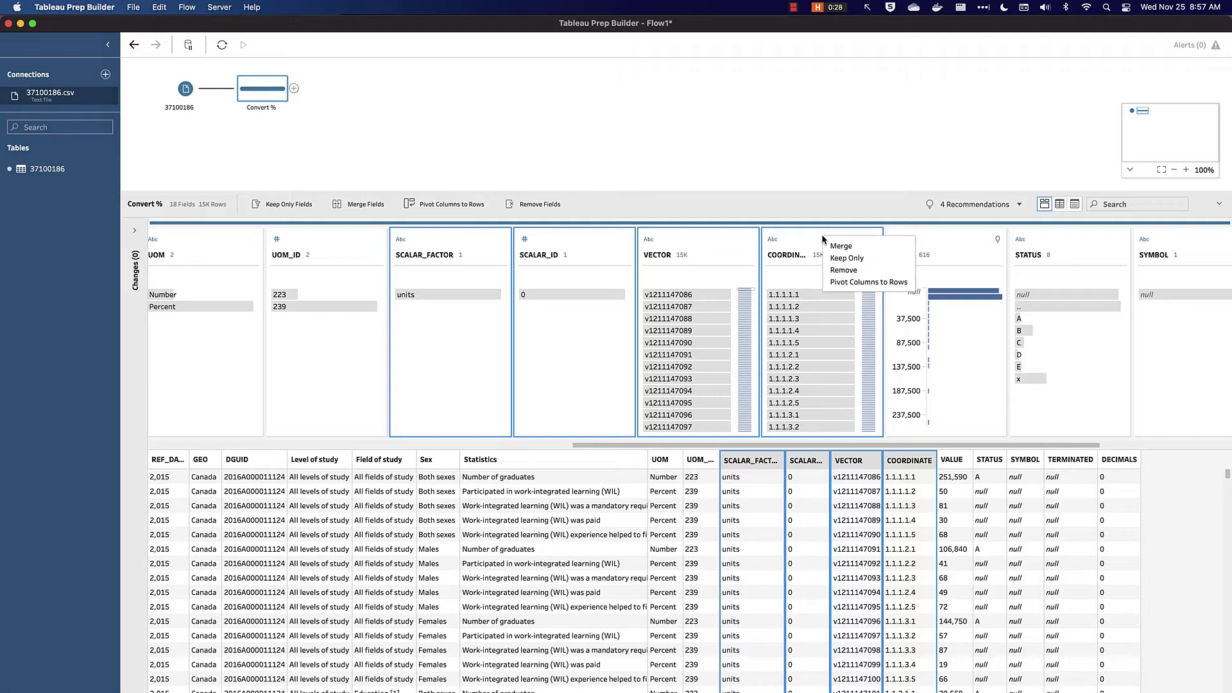
pyautogui.click(858, 271)
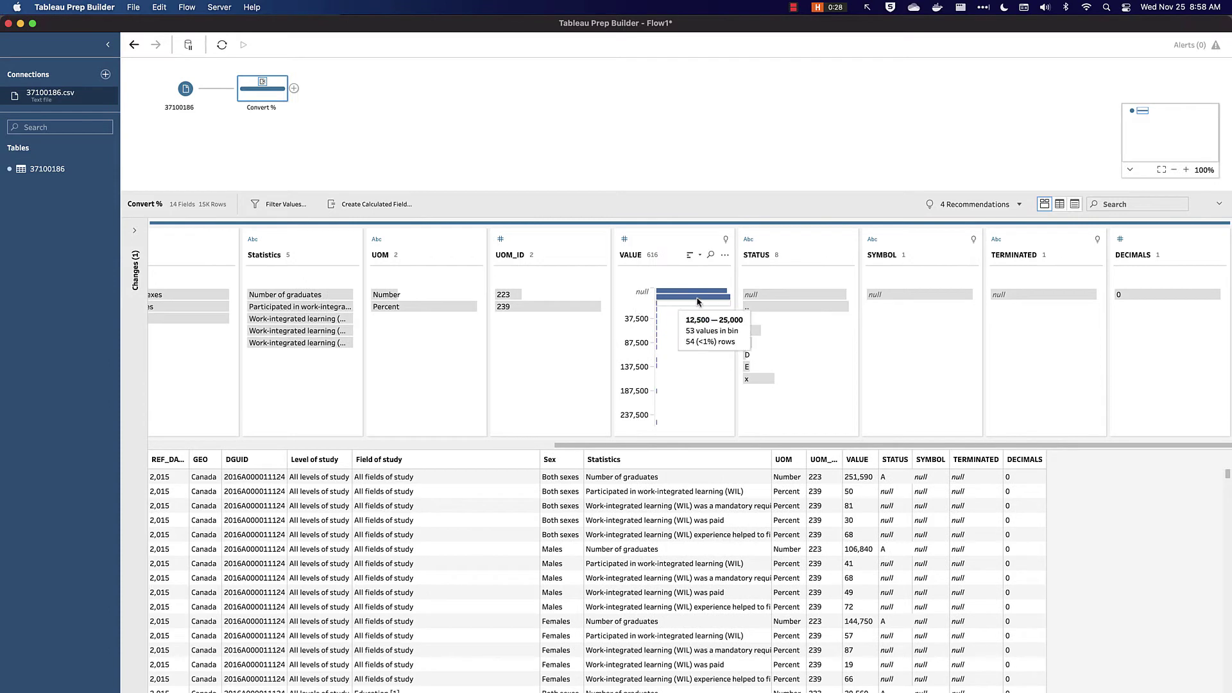
# Remove the STATUS, SYMBOL, TERMINATED and DECIMALS fields, leaving 10 fields
pyautogui.moveTo(710, 300)
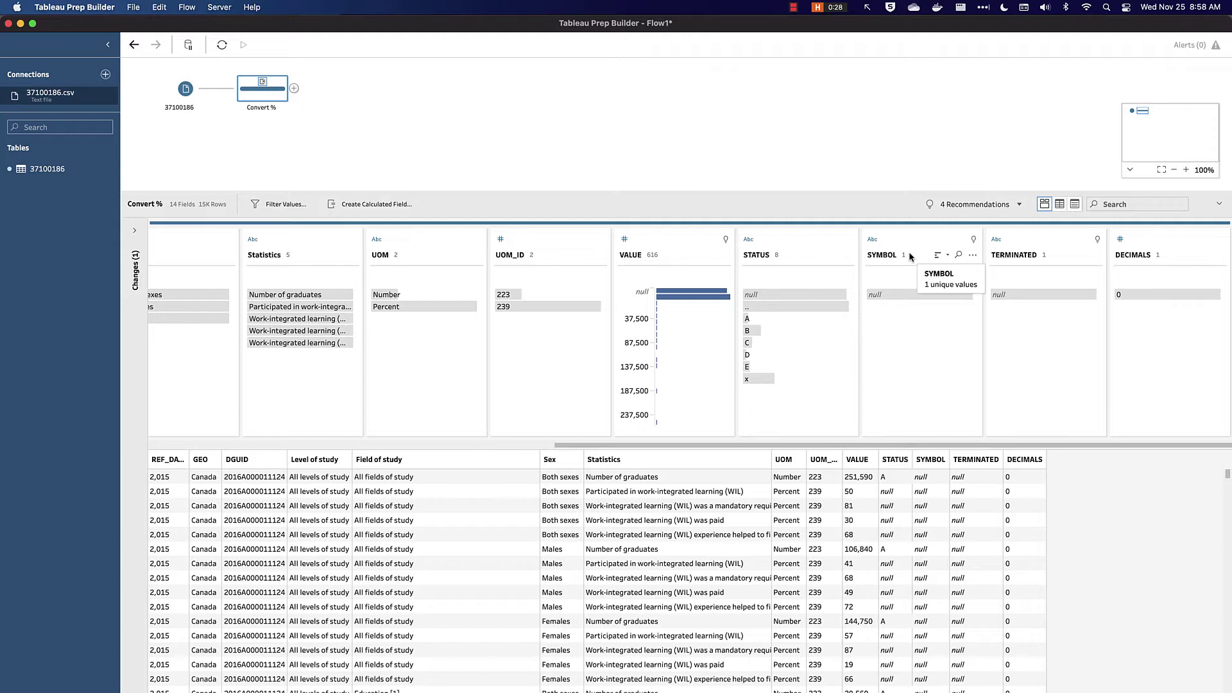
pyautogui.click(822, 239)
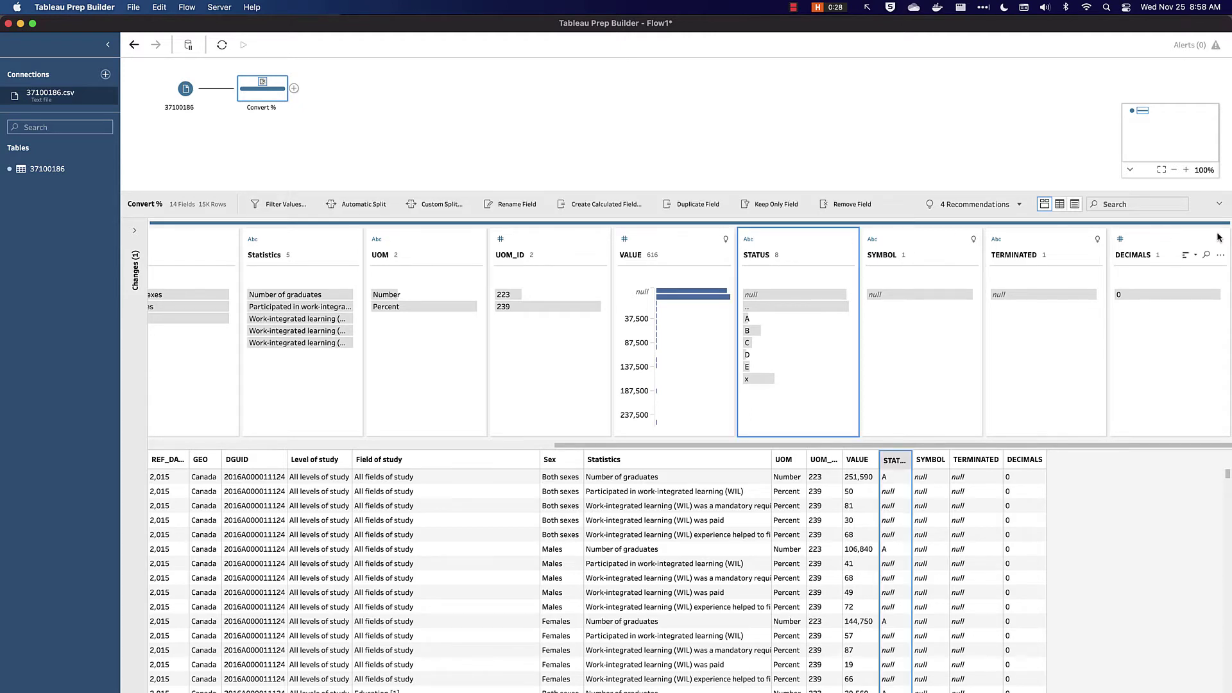
pyautogui.keyDown('shift'); pyautogui.click(1175, 239); pyautogui.keyUp('shift')
pyautogui.rightClick(1175, 239)
pyautogui.click(1149, 269)
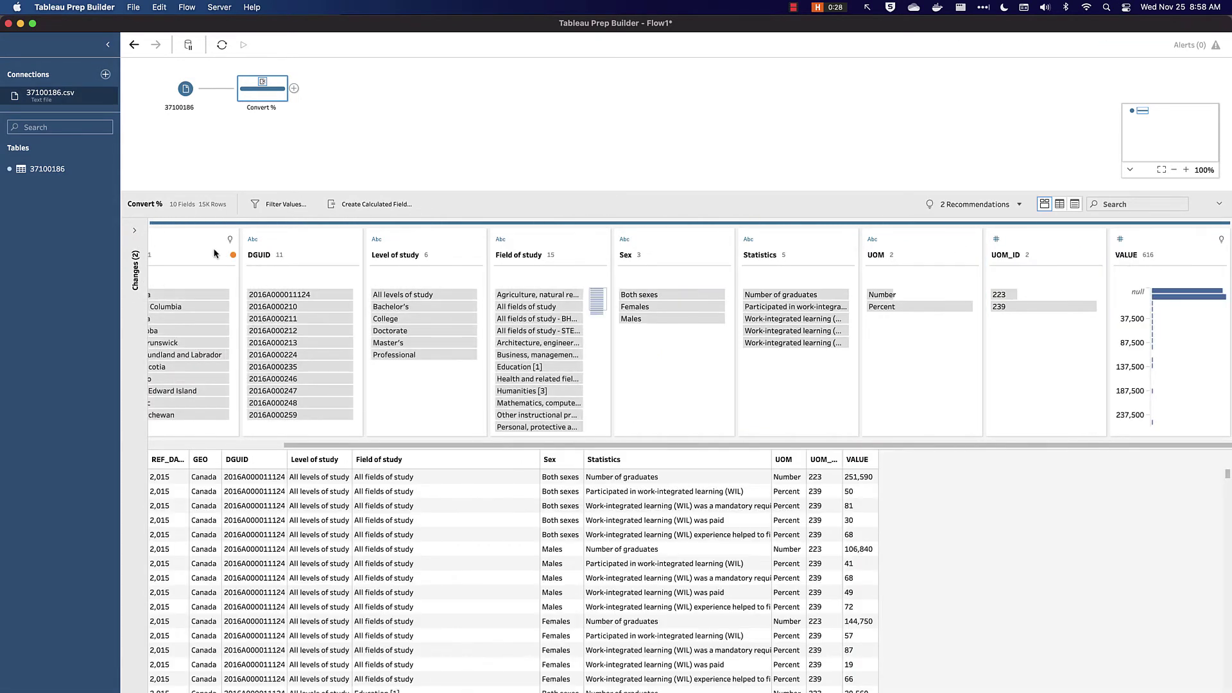
pyautogui.moveTo(317, 277); pyautogui.dragTo(152, 238)
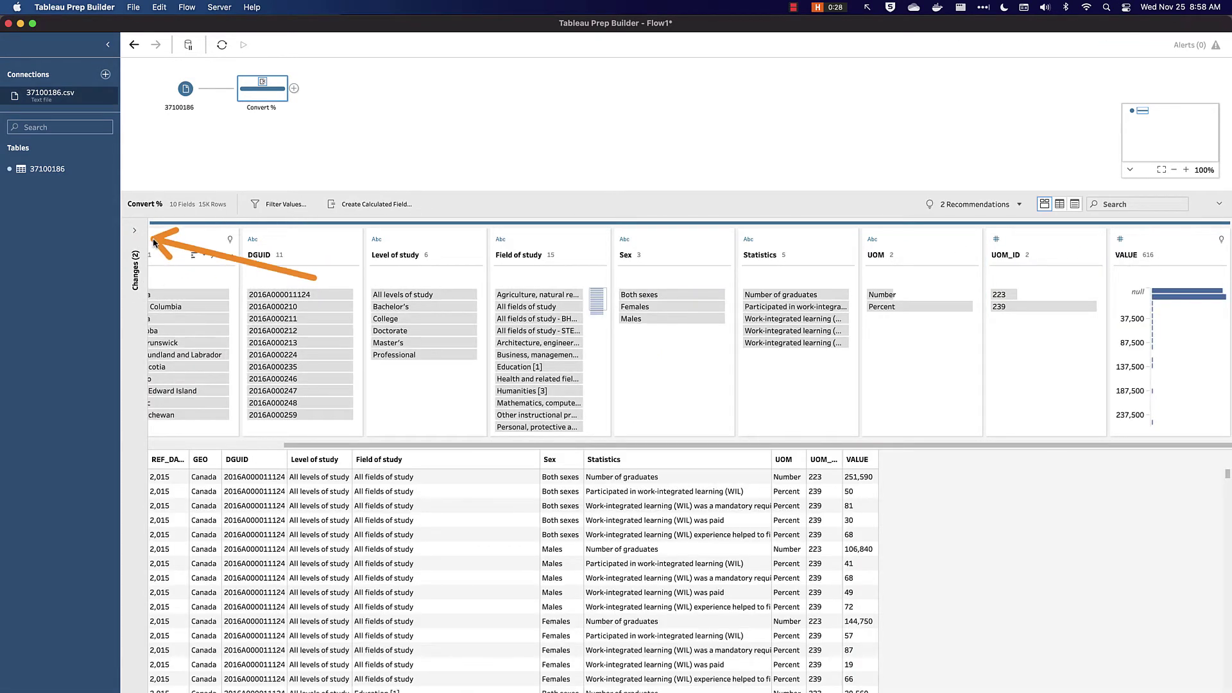
# Filter UOM to Percent, then Number, to compare how their VALUE numbers are scaled
pyautogui.click(134, 232)
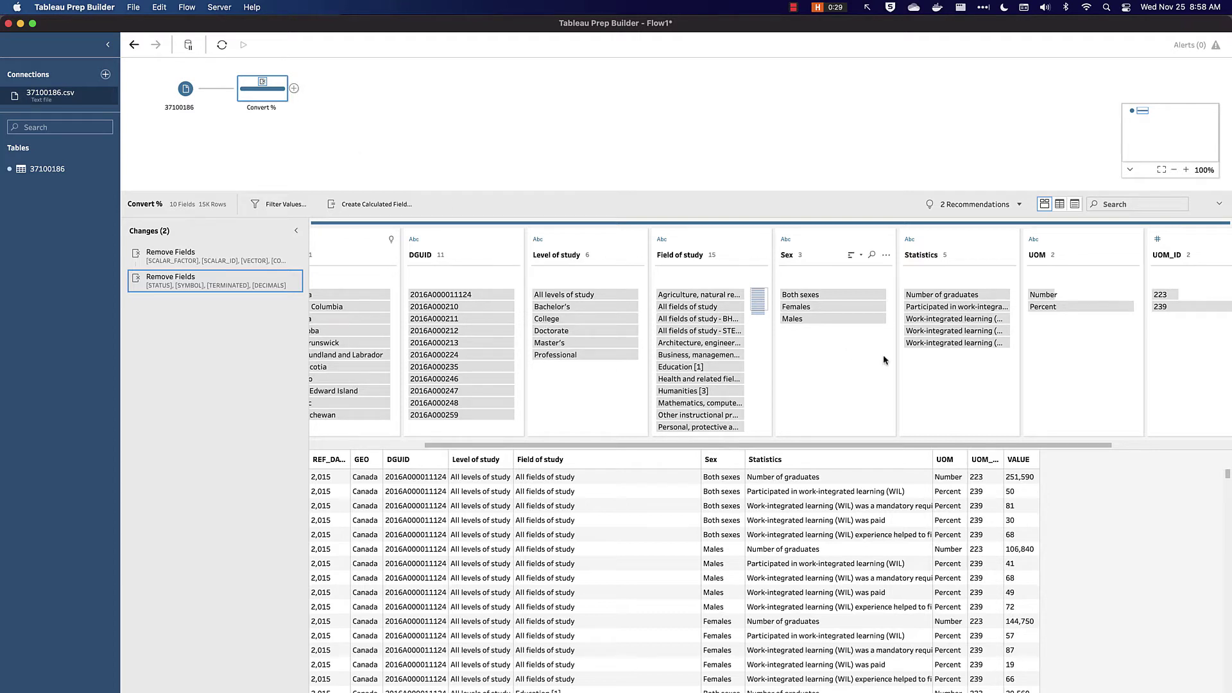
pyautogui.hscroll(5, 883, 354)
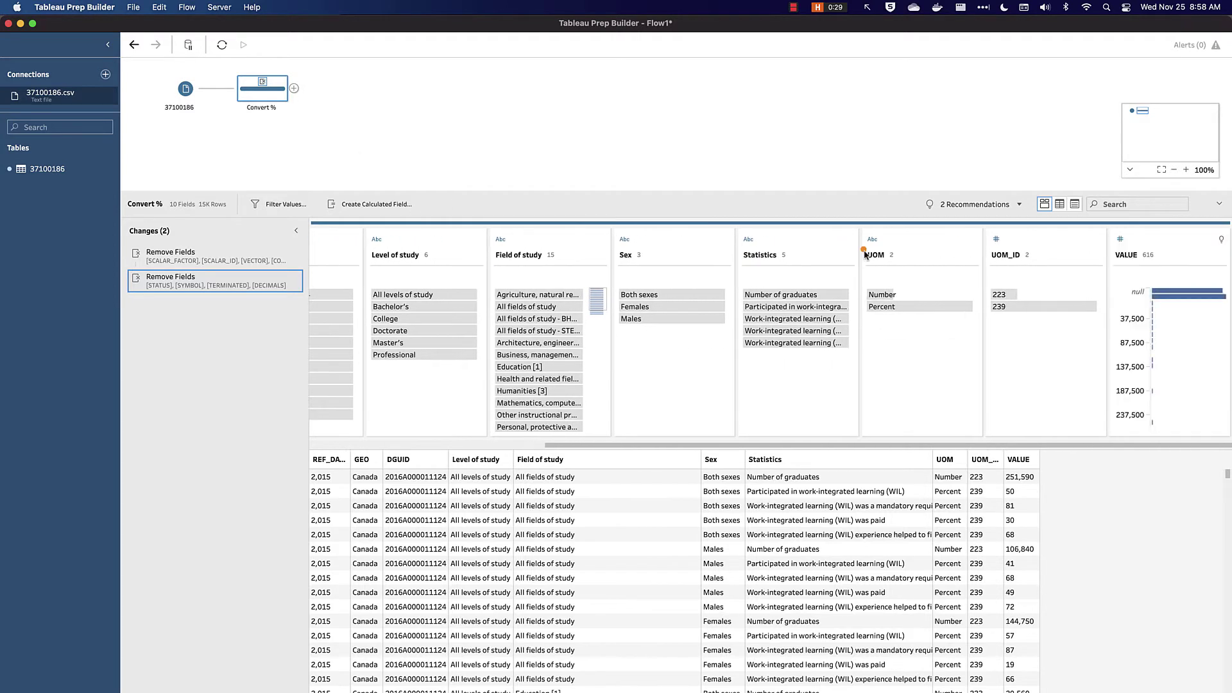
pyautogui.moveTo(902, 292)
pyautogui.mouseDown()
pyautogui.moveTo(924, 356)
pyautogui.moveTo(927, 343)
pyautogui.moveTo(994, 348)
pyautogui.mouseUp()
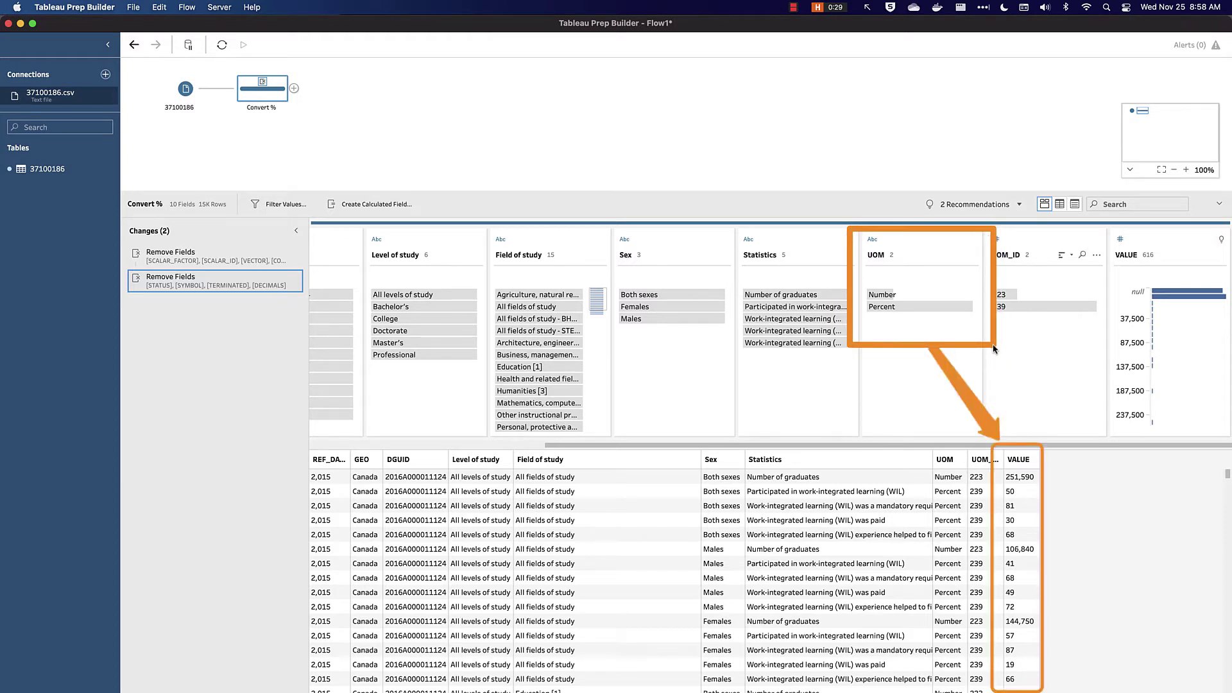
pyautogui.click(889, 307)
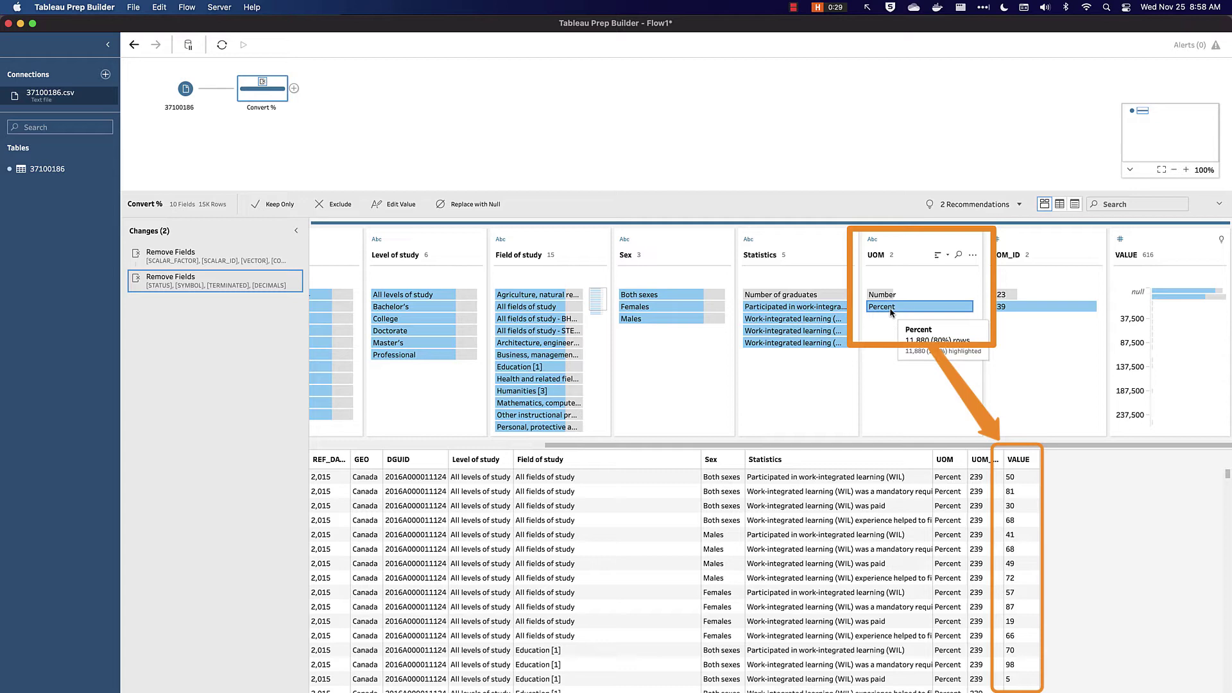
pyautogui.click(887, 296)
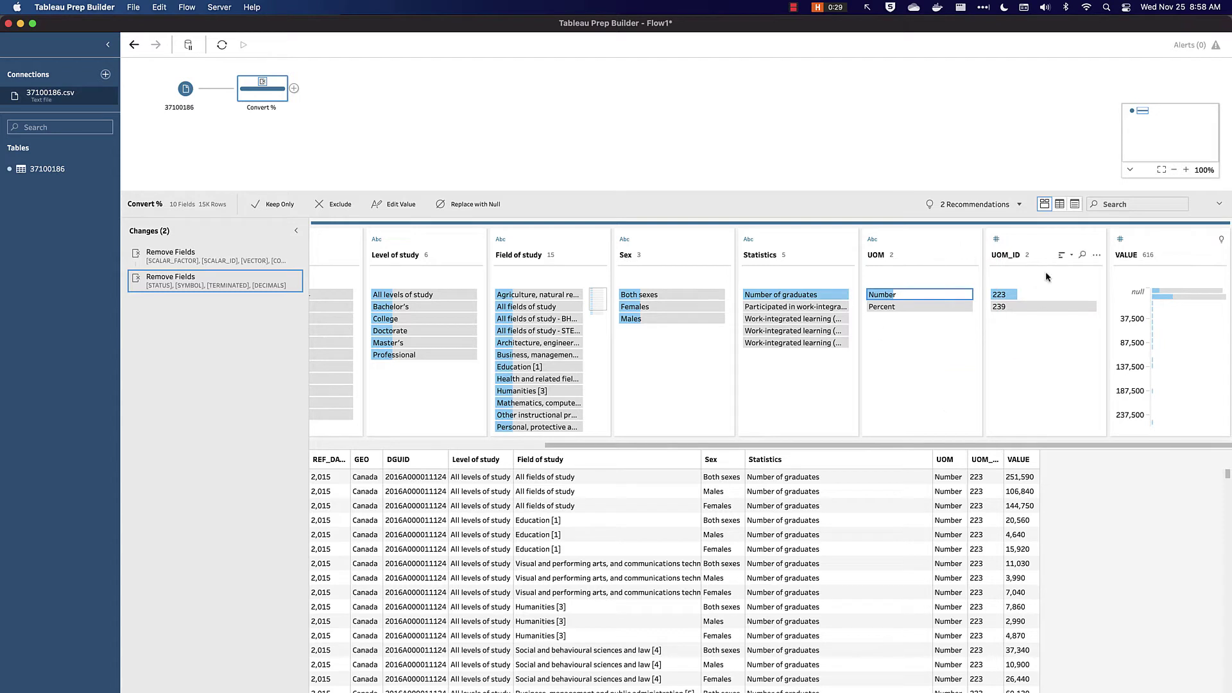
pyautogui.moveTo(881, 303)
# Create a VALUE calculation, [VALUE] / Iif([UOM]=="Percent", 100, 1), and save it
pyautogui.click(941, 370)
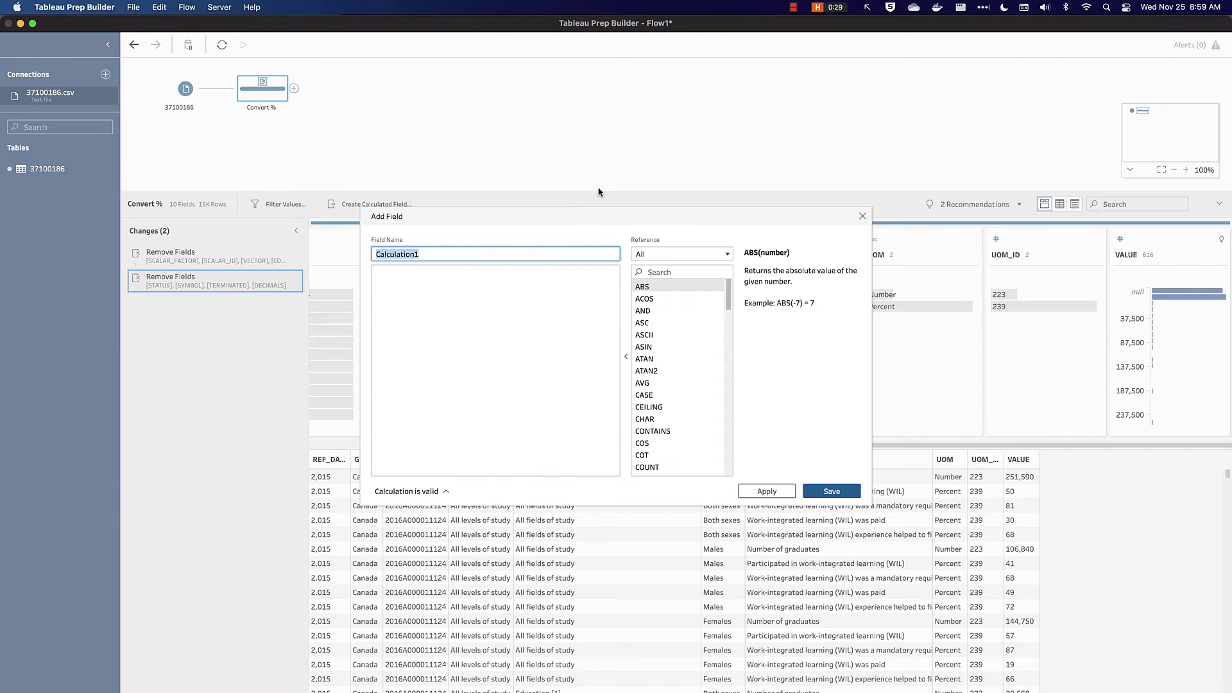
pyautogui.click(376, 204)
pyautogui.write('VALUE')
pyautogui.click(375, 272)
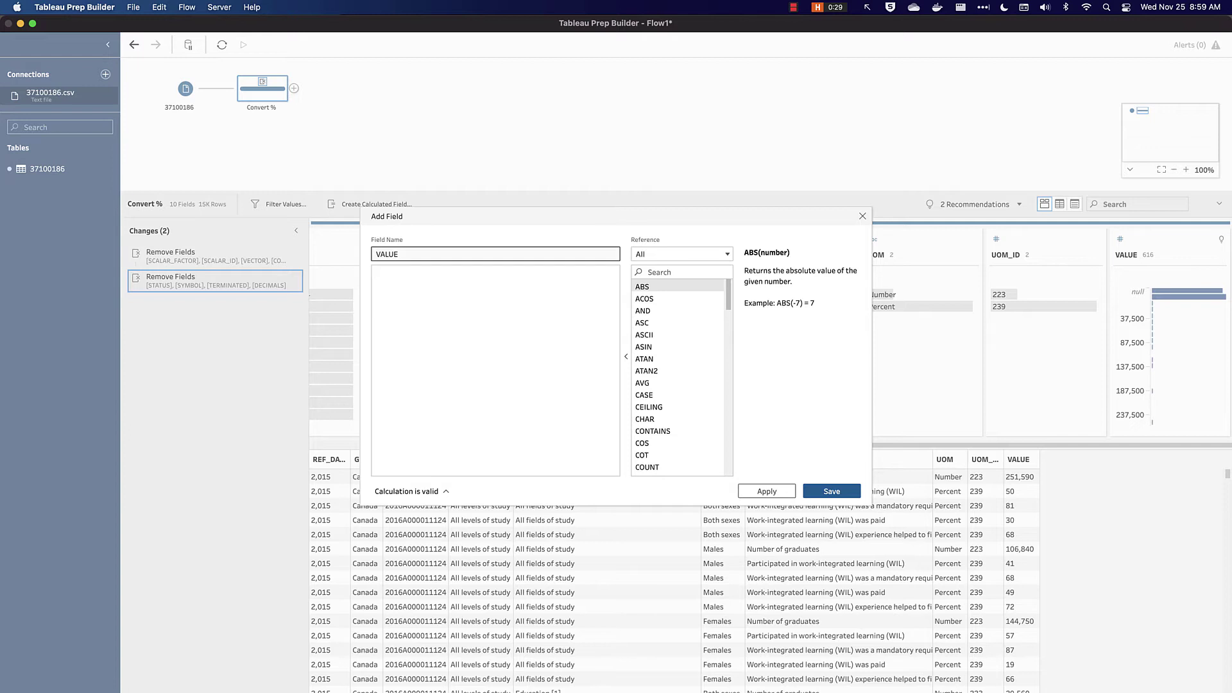
pyautogui.write('[VALUE] / Iif([UOM]=="Percent", 100, 1)')
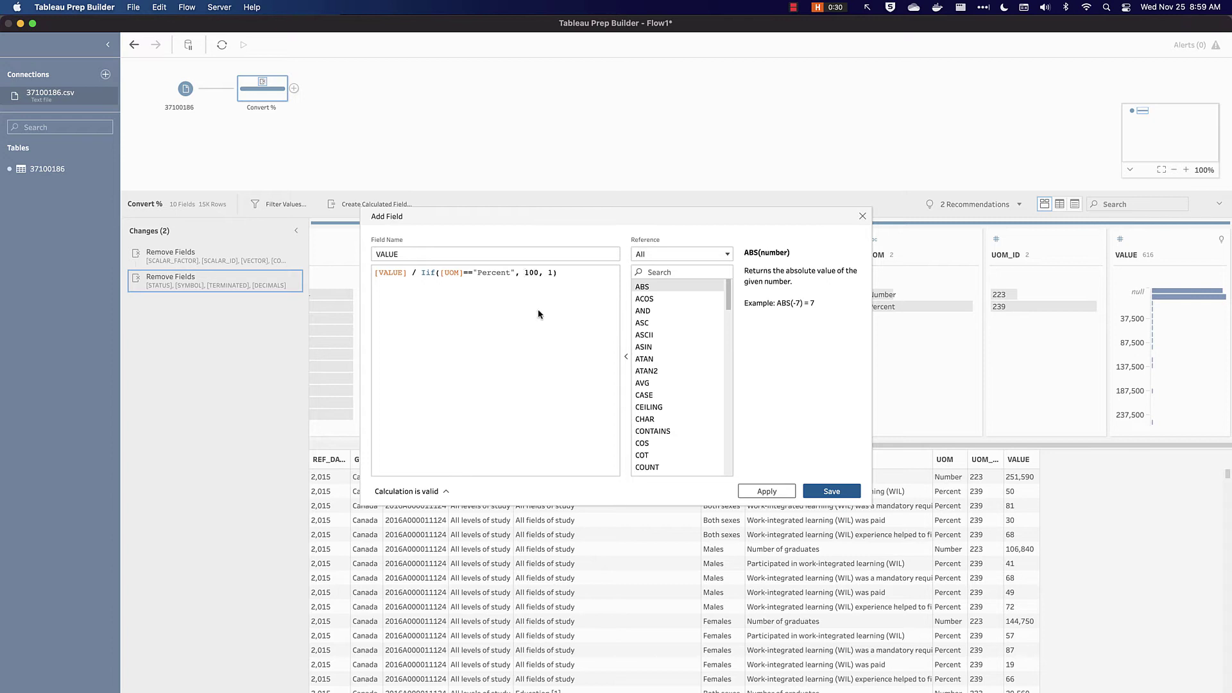
pyautogui.click(831, 491)
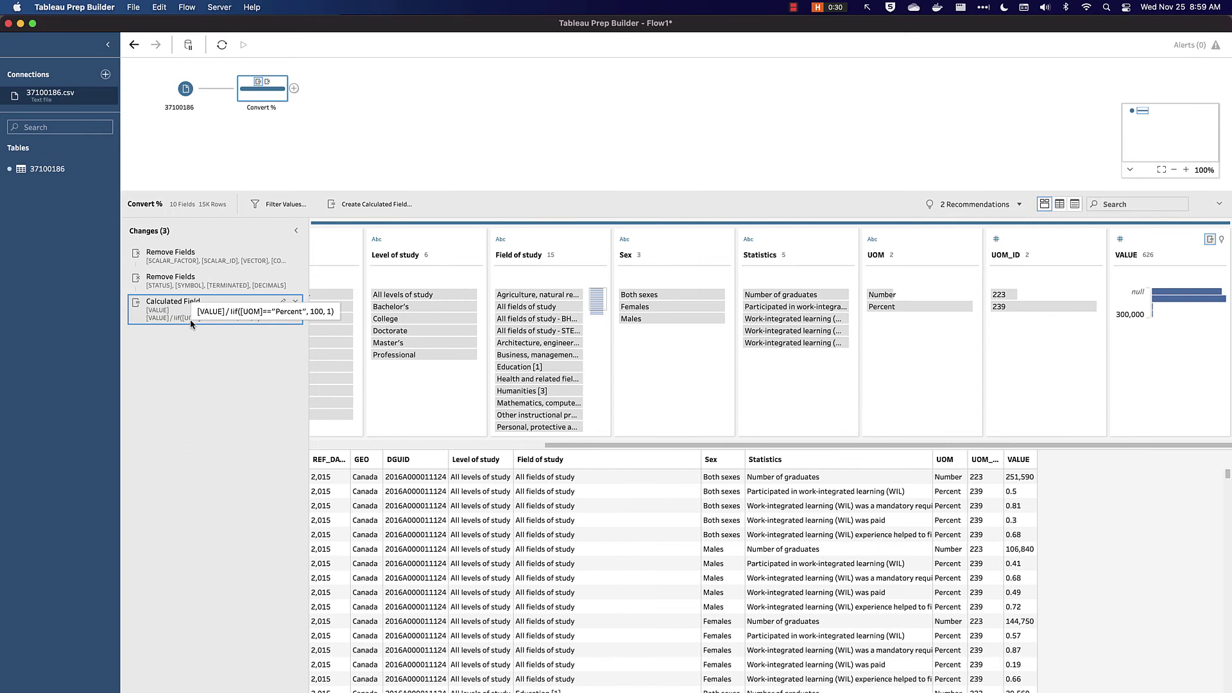
pyautogui.moveTo(973, 467)
pyautogui.mouseDown()
pyautogui.moveTo(1049, 524)
pyautogui.moveTo(1089, 576)
pyautogui.mouseUp()
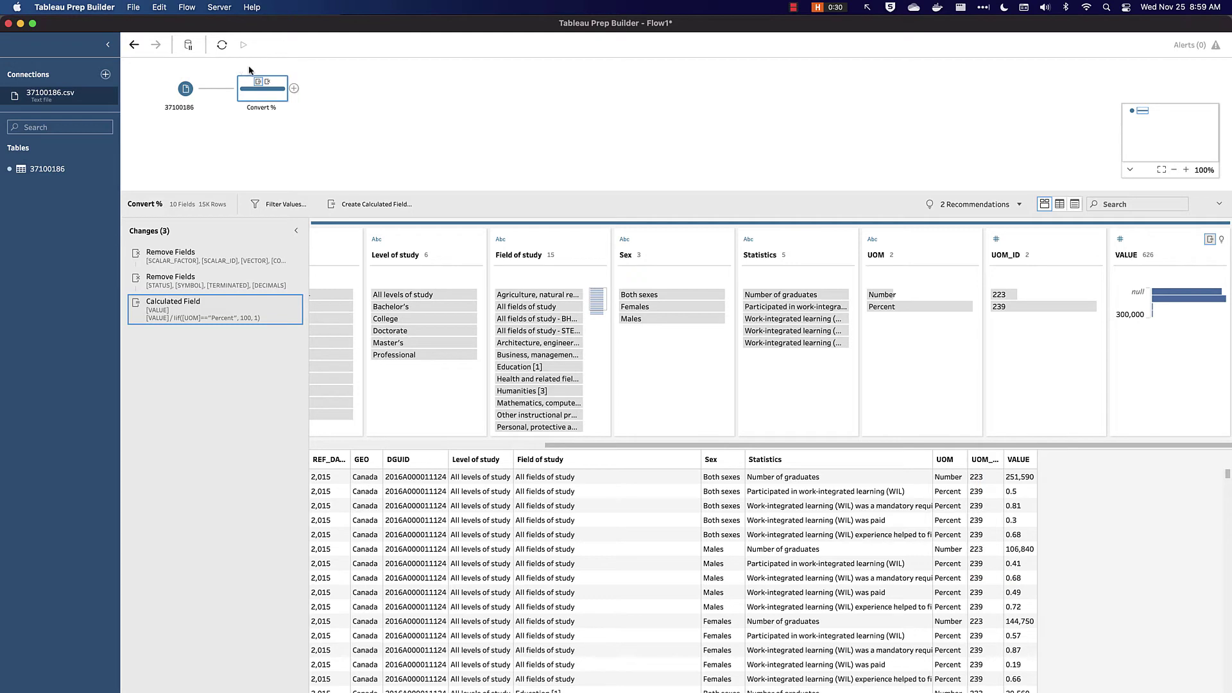
# Add an Output after Convert % saving to a Database table, and sign in to PostgreSQL
pyautogui.click(294, 88)
pyautogui.click(324, 190)
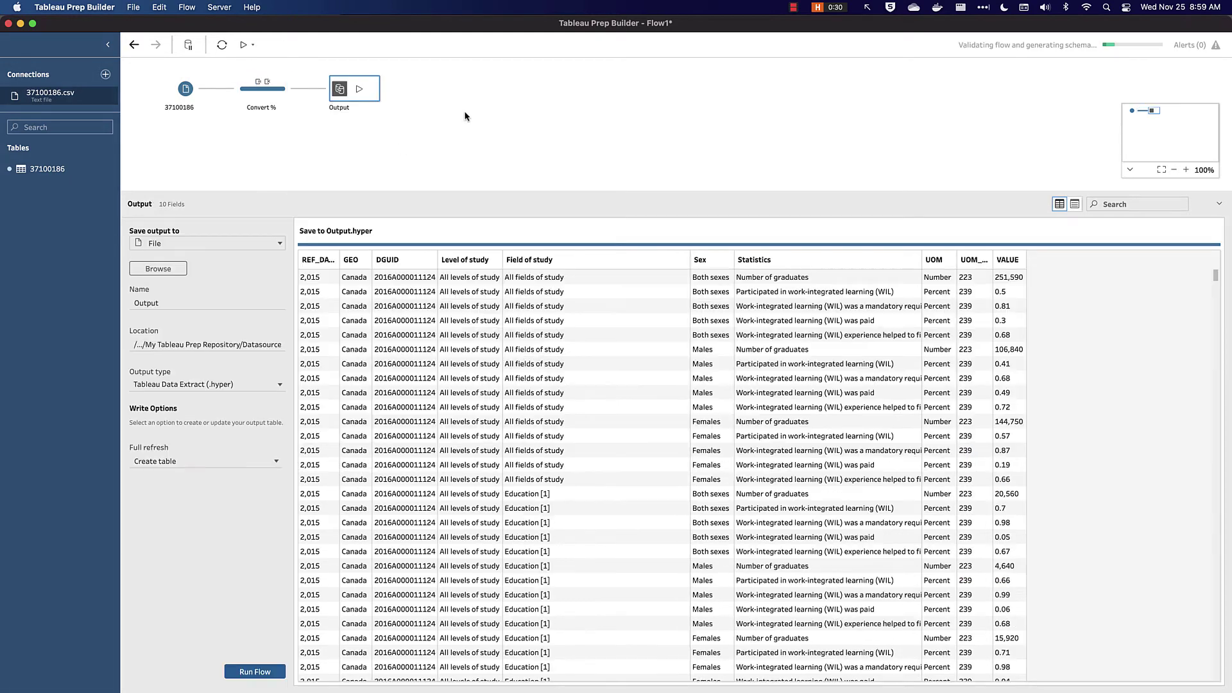
pyautogui.click(170, 244)
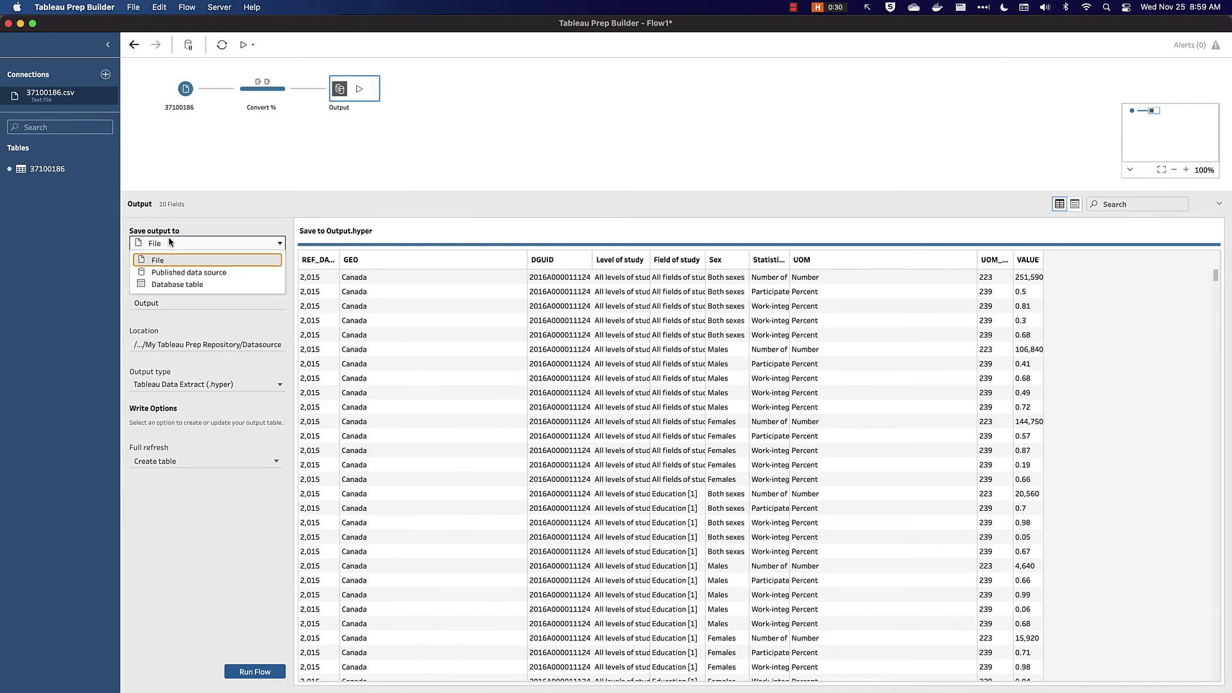
pyautogui.click(182, 284)
pyautogui.click(197, 325)
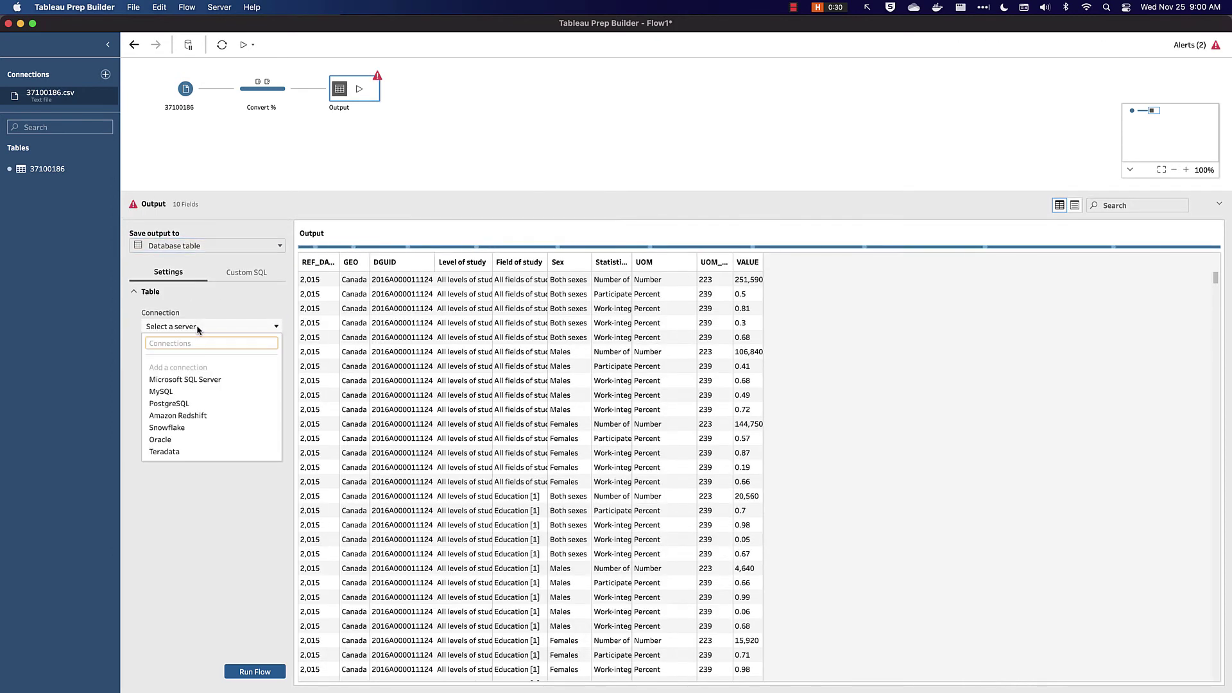
pyautogui.click(177, 403)
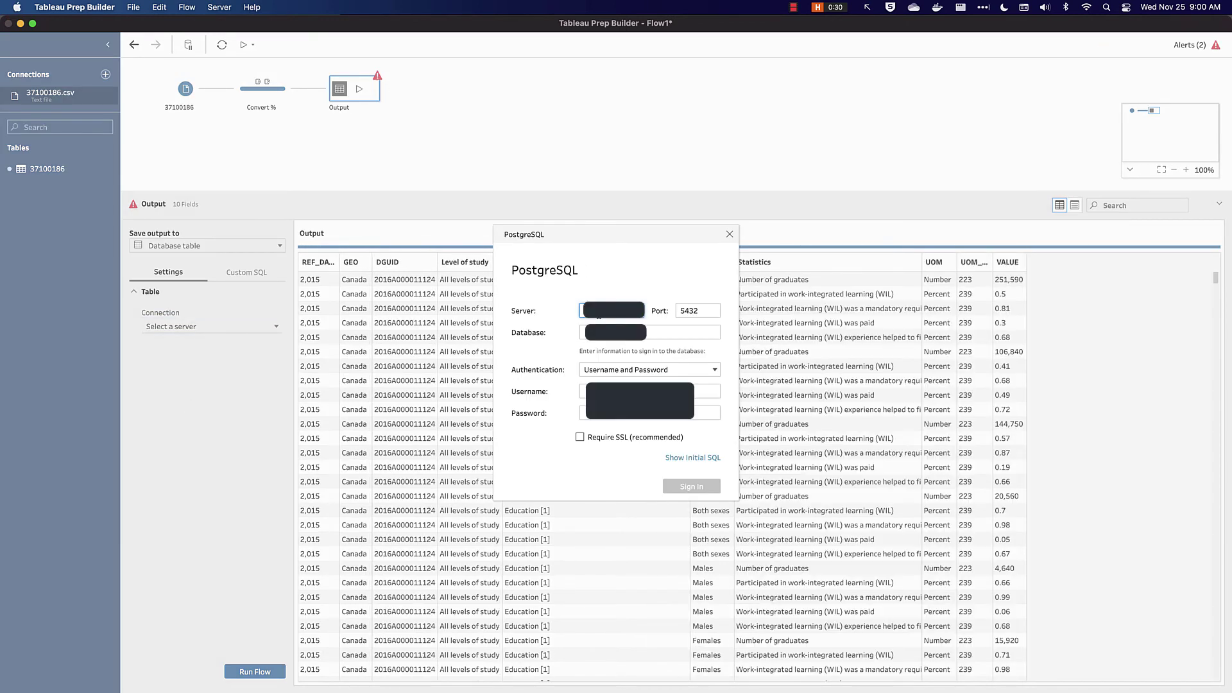
pyautogui.click(666, 486)
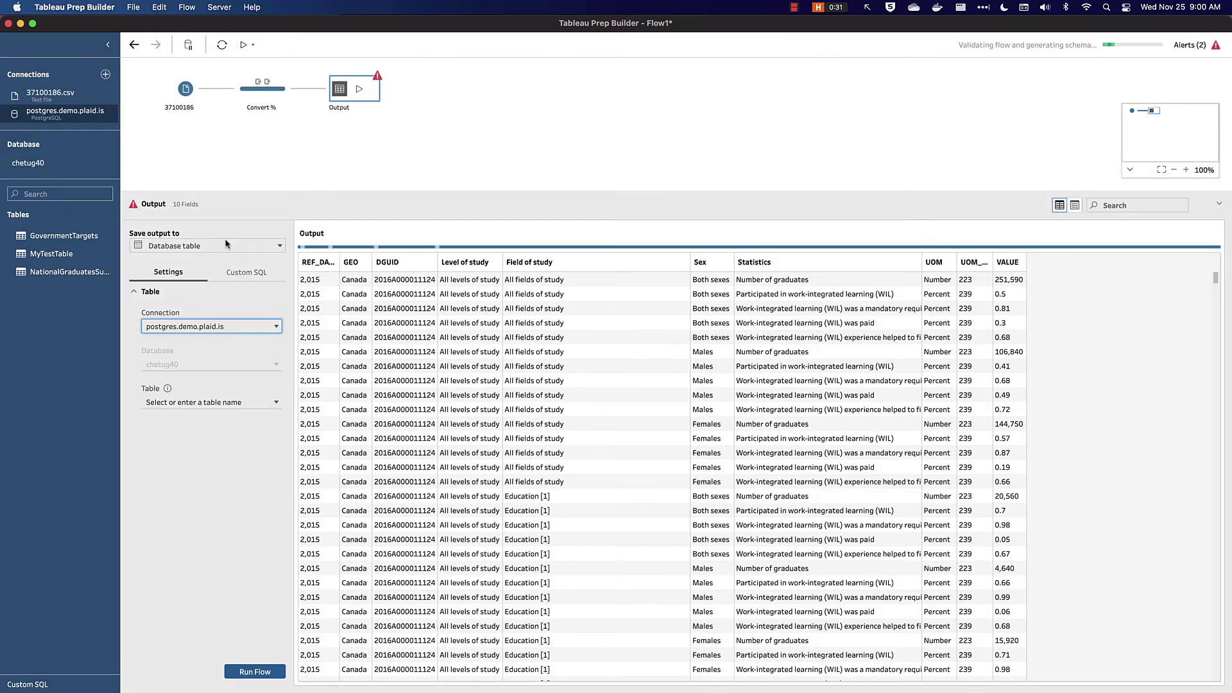
# Target the new table MyDemoTable and set Full refresh to Create table
pyautogui.click(176, 403)
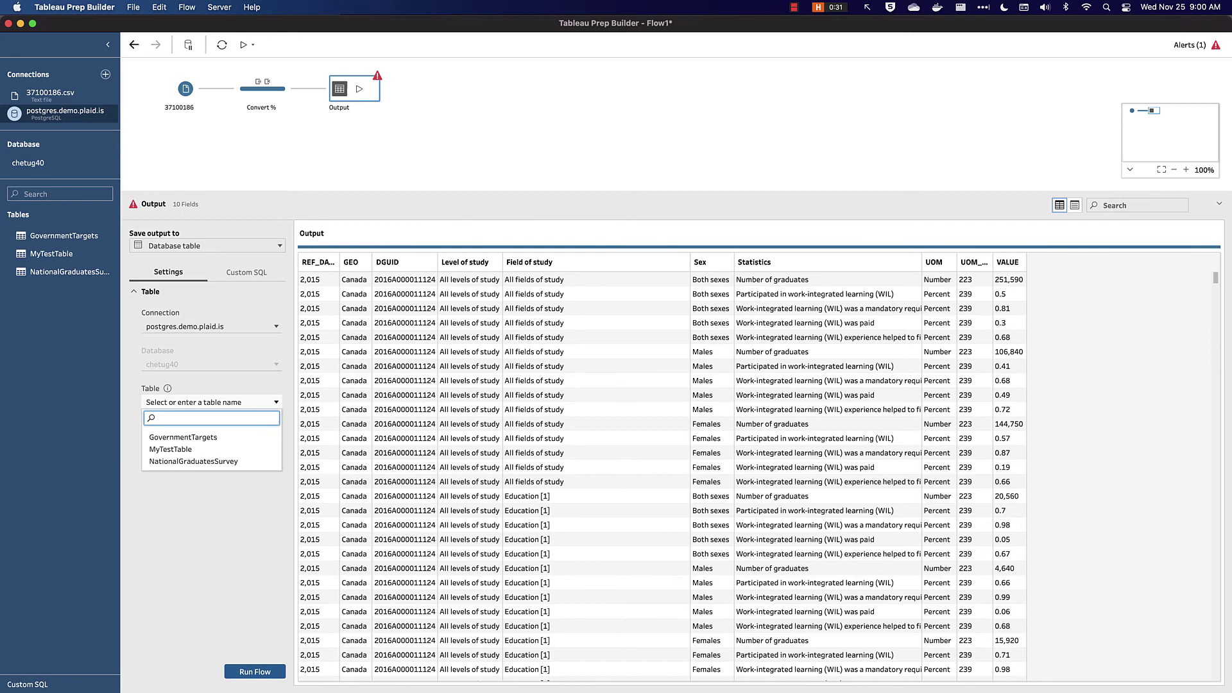
pyautogui.write('MyDemoTable')
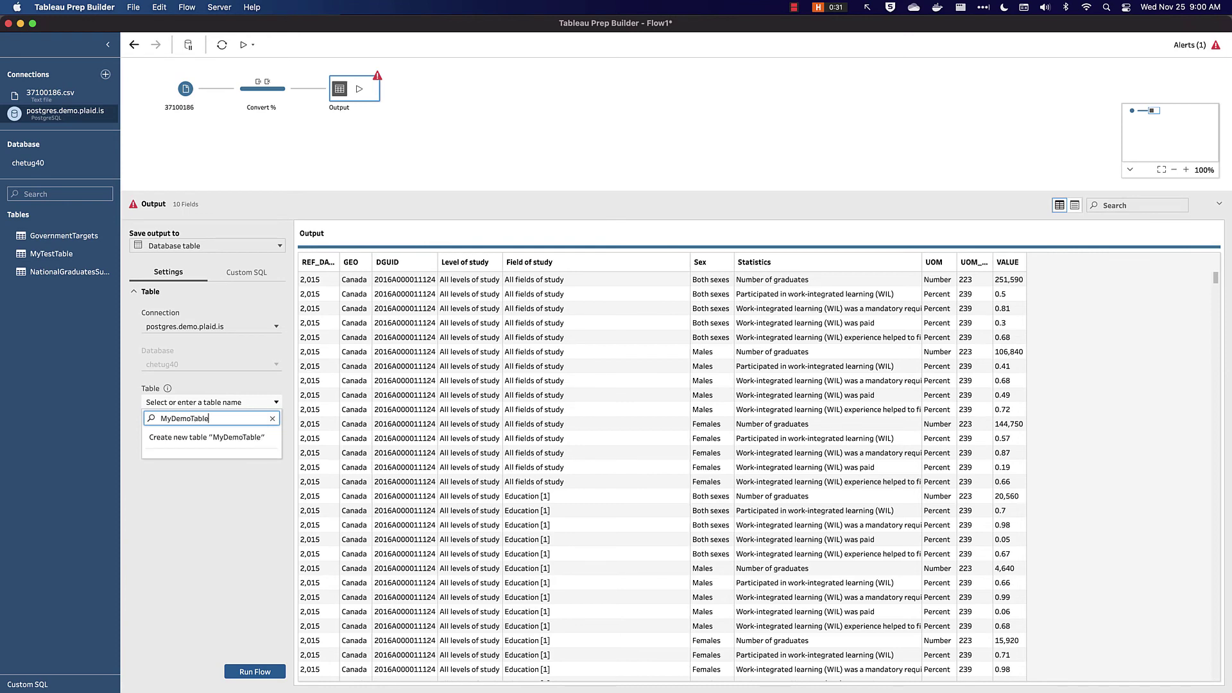
pyautogui.click(218, 433)
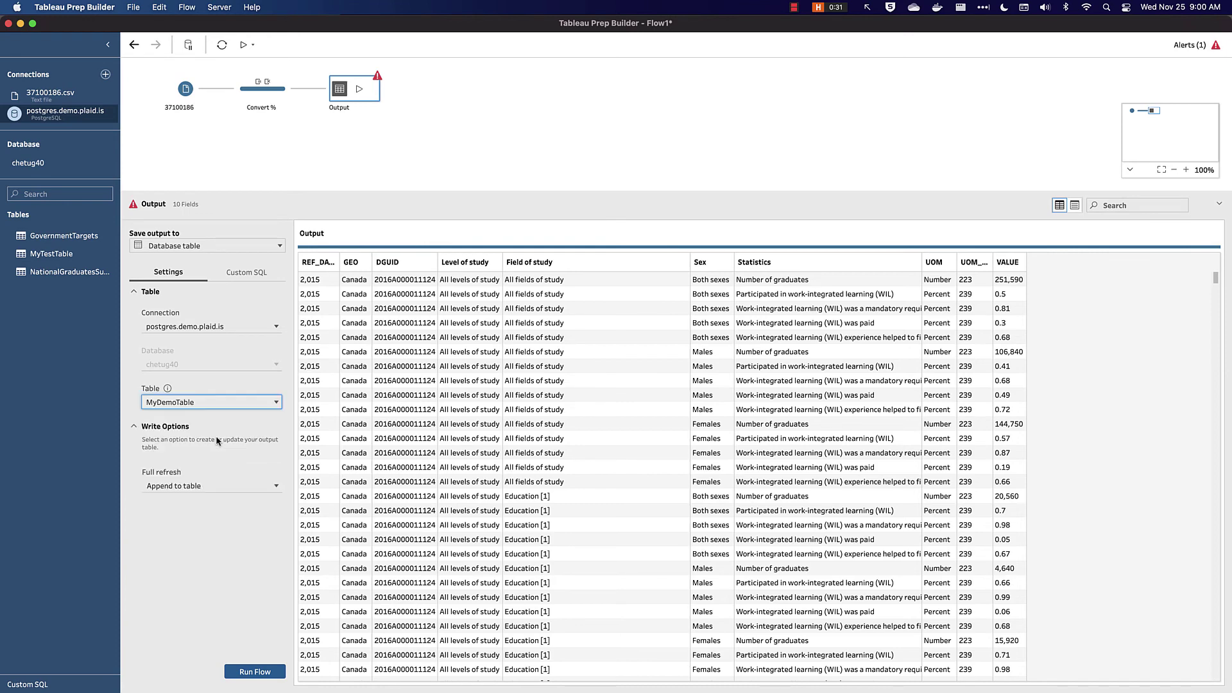
pyautogui.click(220, 489)
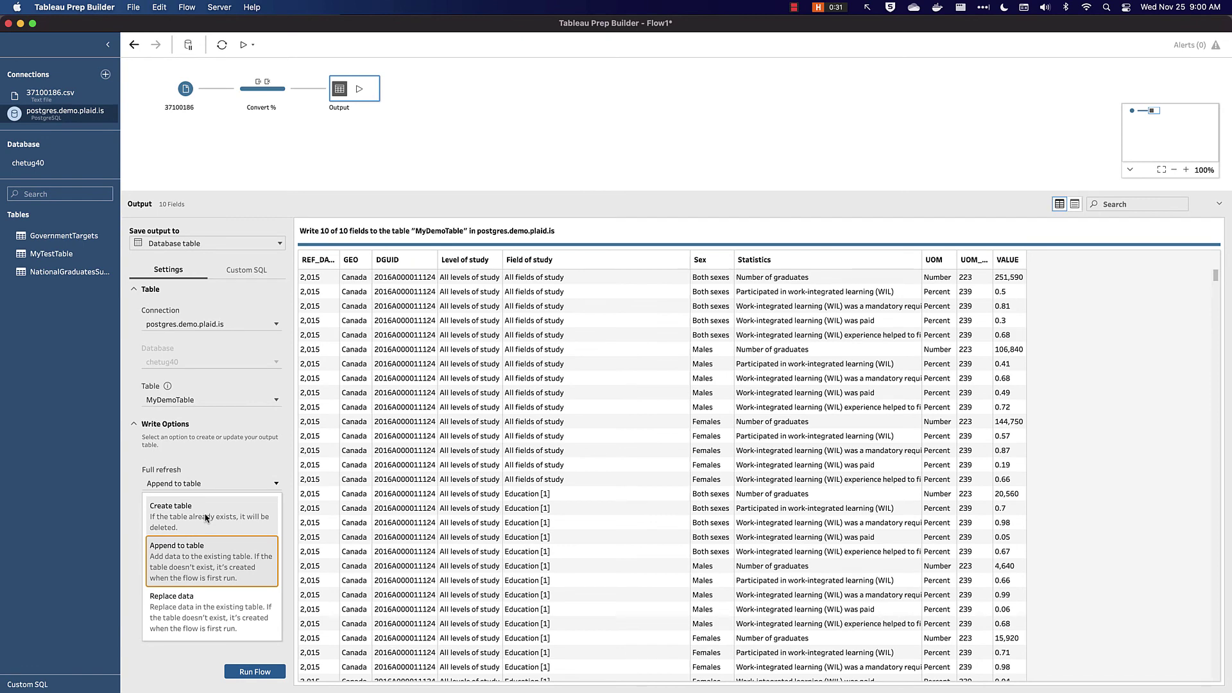
pyautogui.click(206, 517)
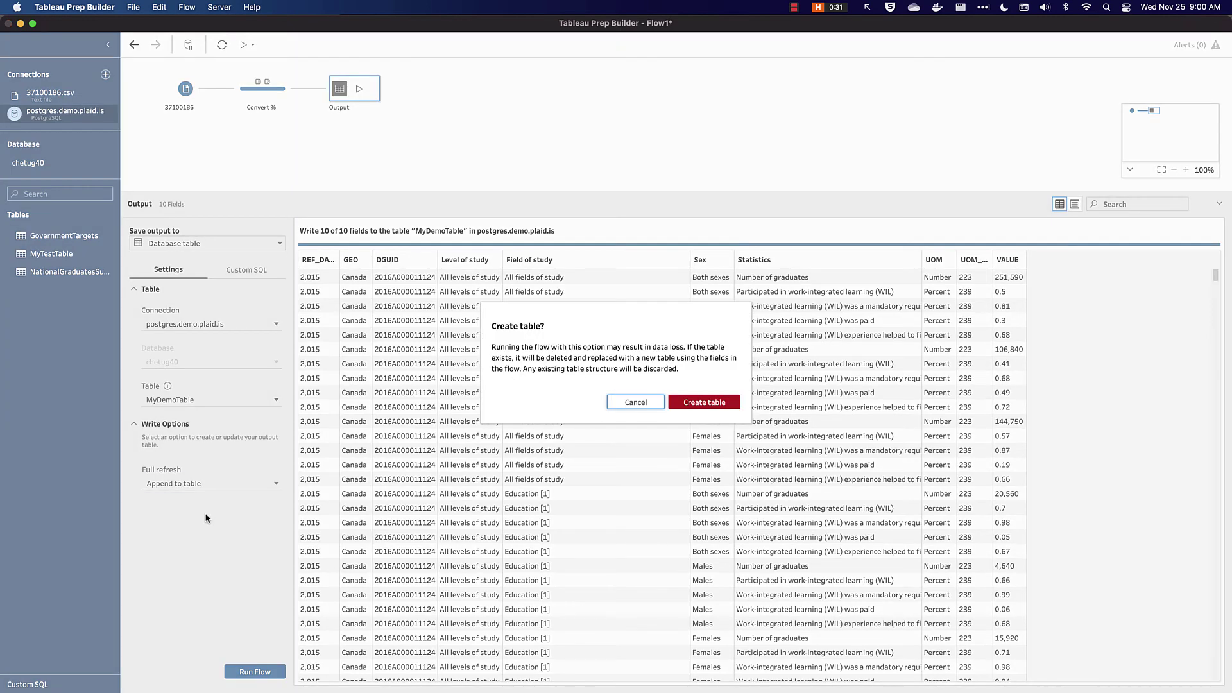
# Confirm creating the new MyDemoTable table, then run the flow from the Output step
pyautogui.click(706, 404)
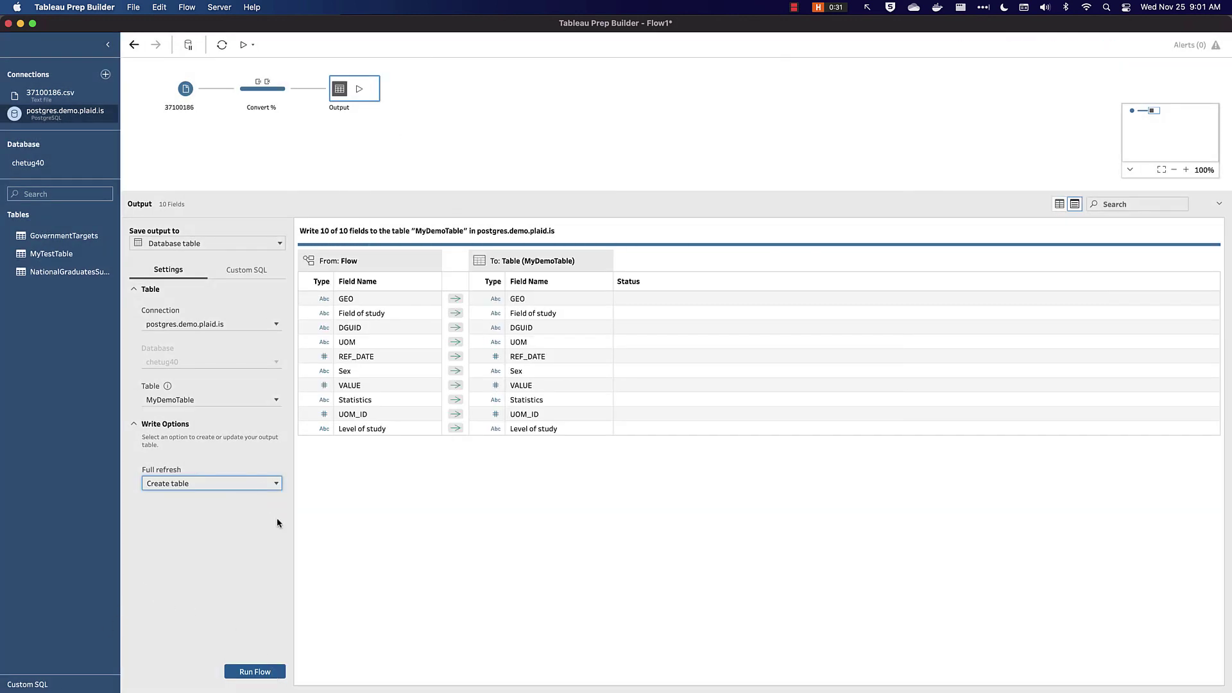
pyautogui.moveTo(275, 507); pyautogui.dragTo(239, 646)
pyautogui.moveTo(374, 202); pyautogui.dragTo(363, 102)
pyautogui.click(361, 90)
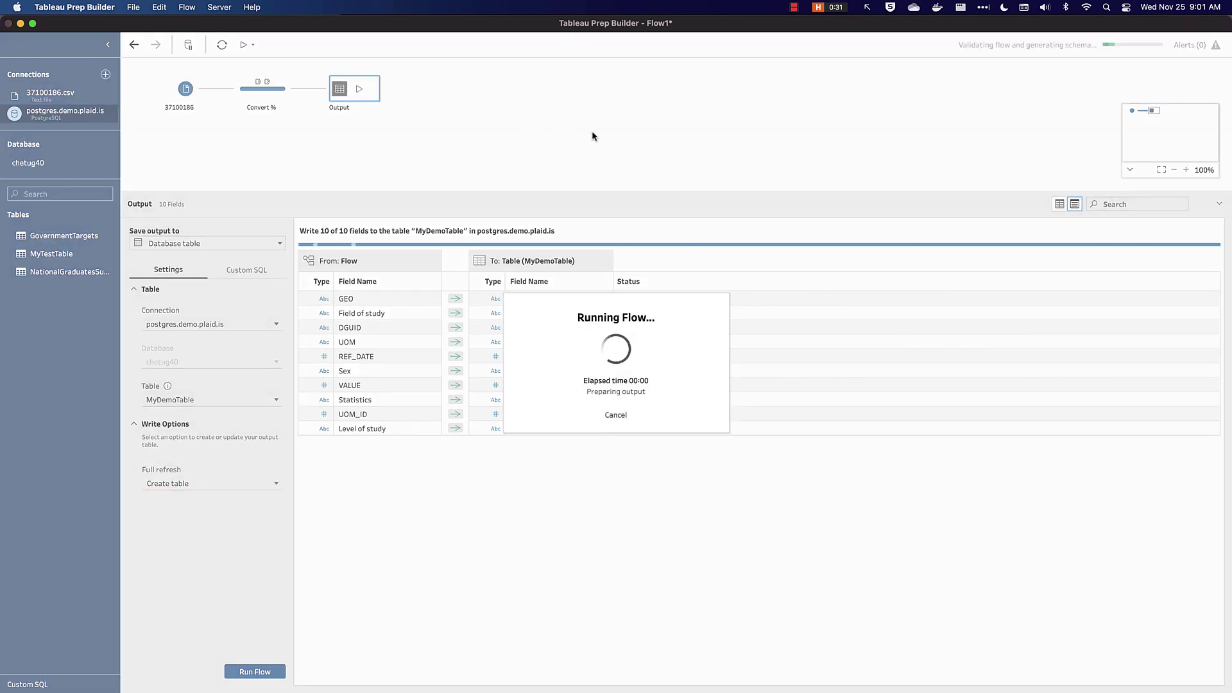